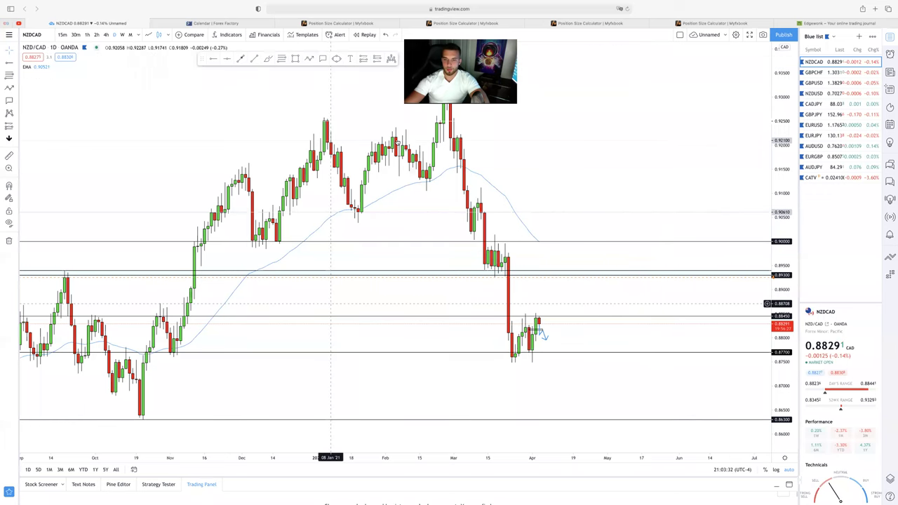
- Switch the NZD/CAD chart from daily to the 1M timeframe and frame the price history since about 2014
scroll(413, 155, down, 3)
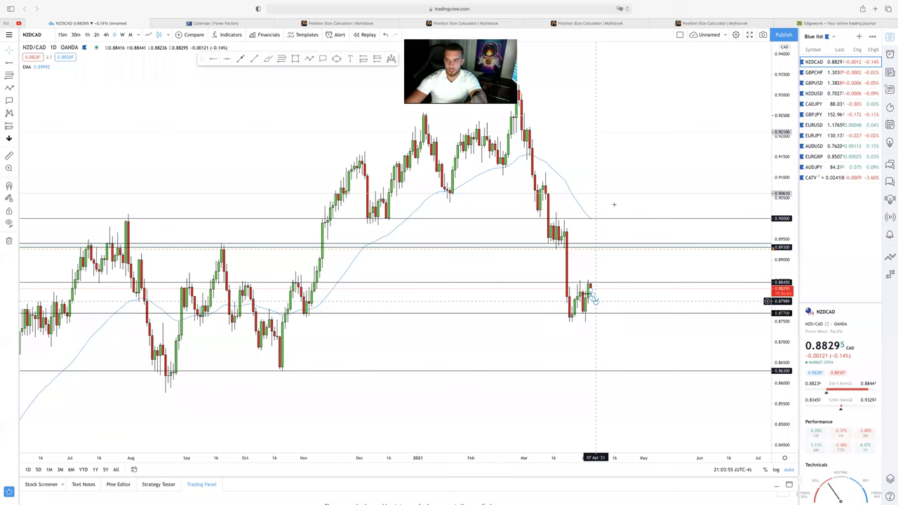
scroll(614, 205, down, 1)
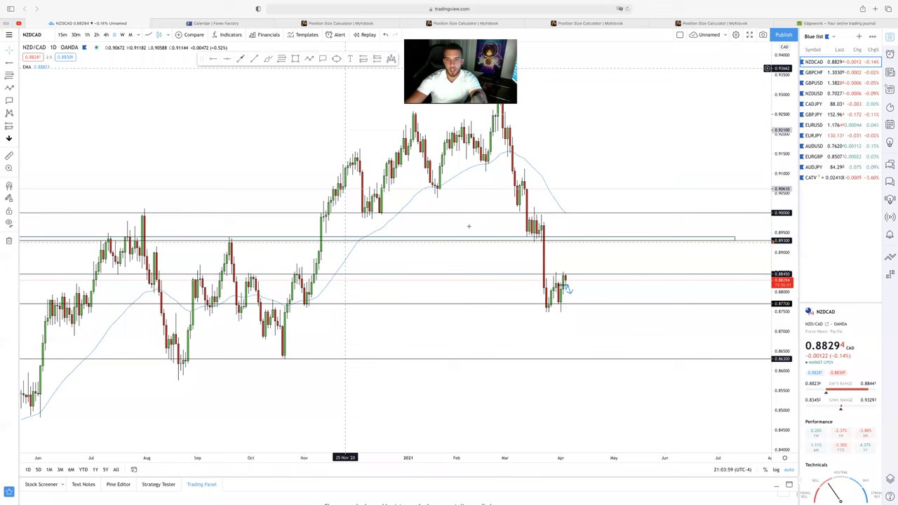
text(1M)
key(Return)
scroll(468, 226, up, 2)
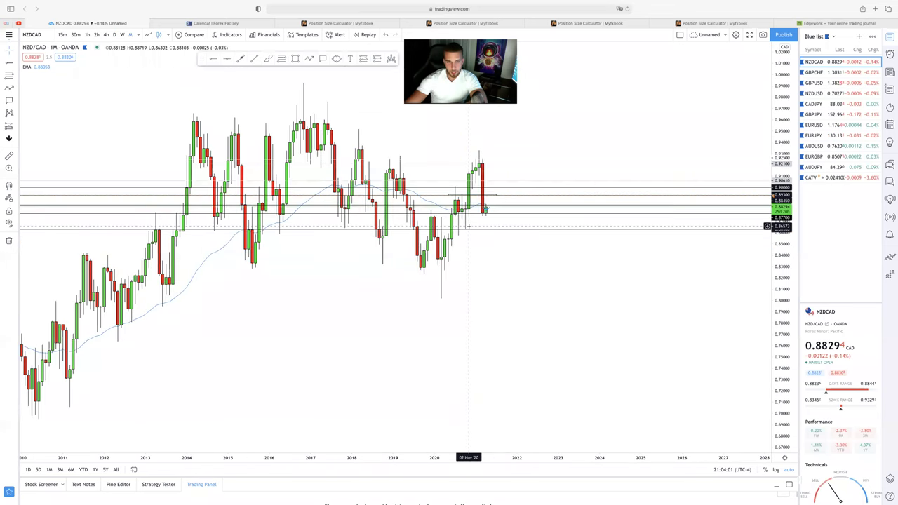
scroll(468, 225, up, 3)
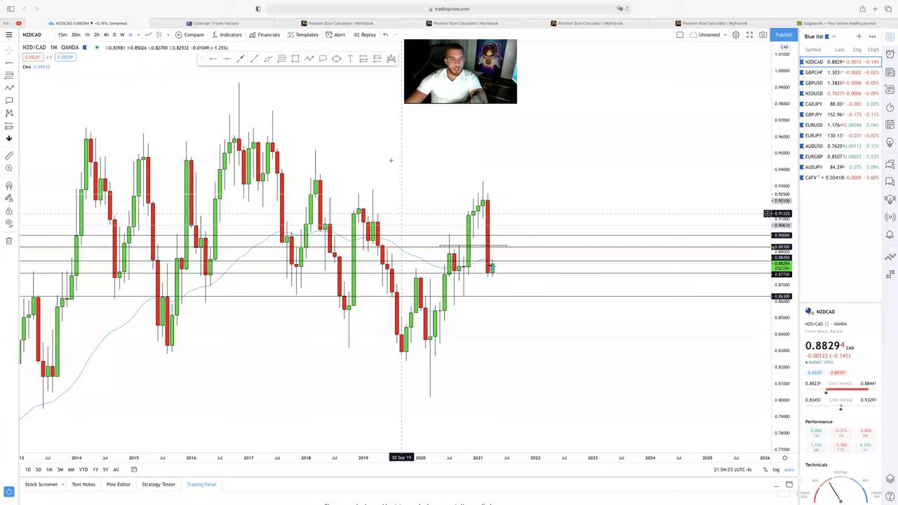
scroll(391, 160, up, 1)
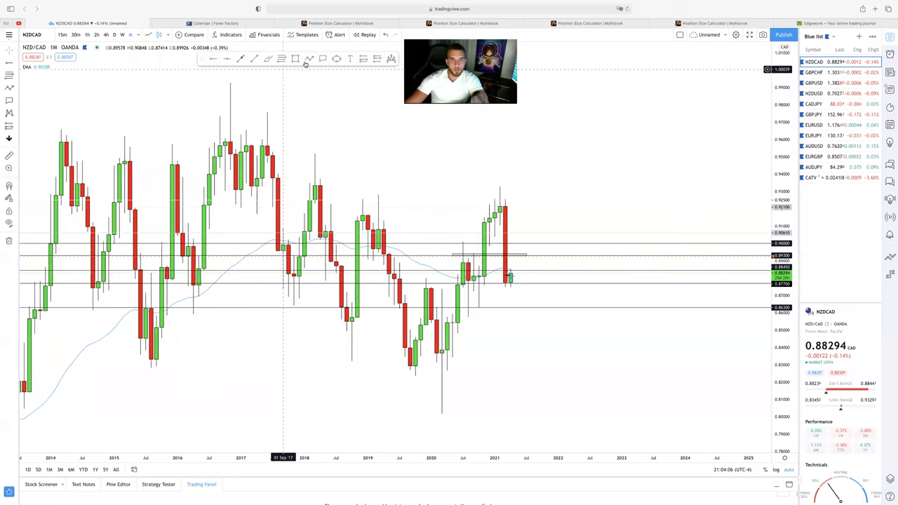
- Trace the monthly downtrend's swing highs and lows with the Path tool, from the mid-2017 high to the late-2019 low
scroll(411, 177, left, 4)
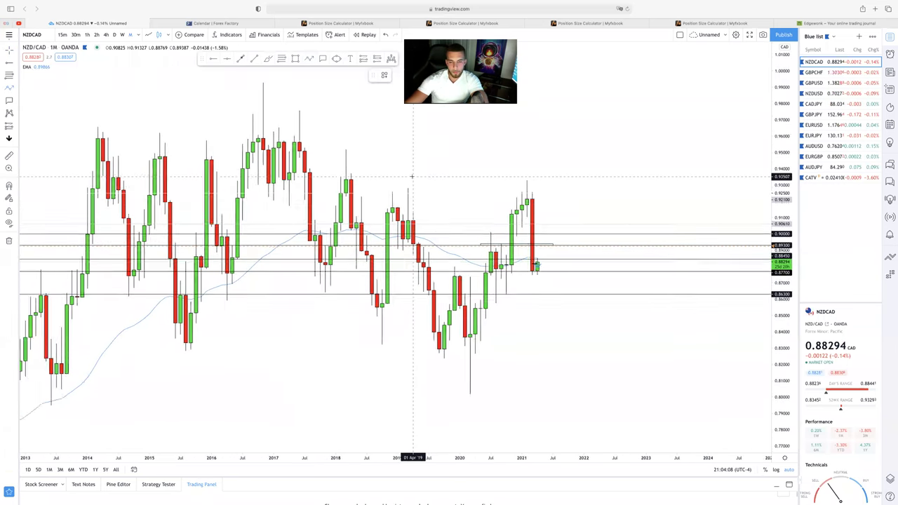
scroll(372, 186, up, 1)
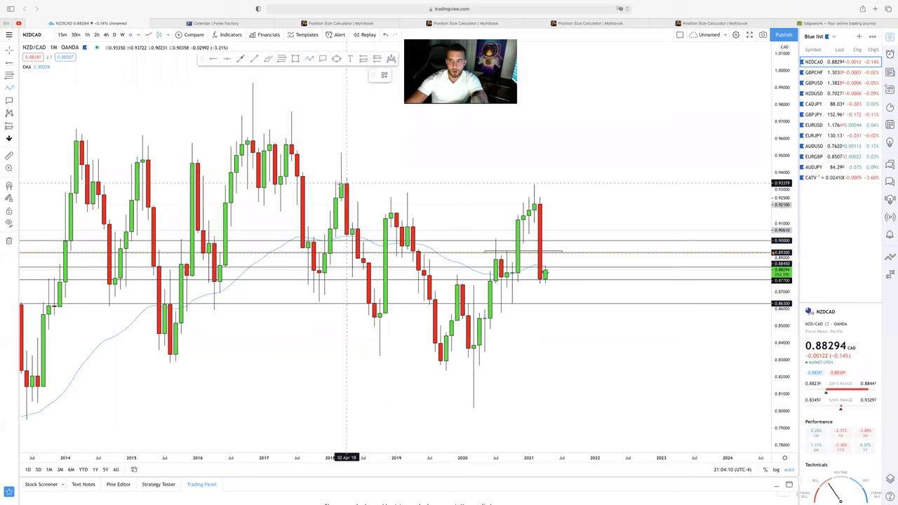
click(288, 148)
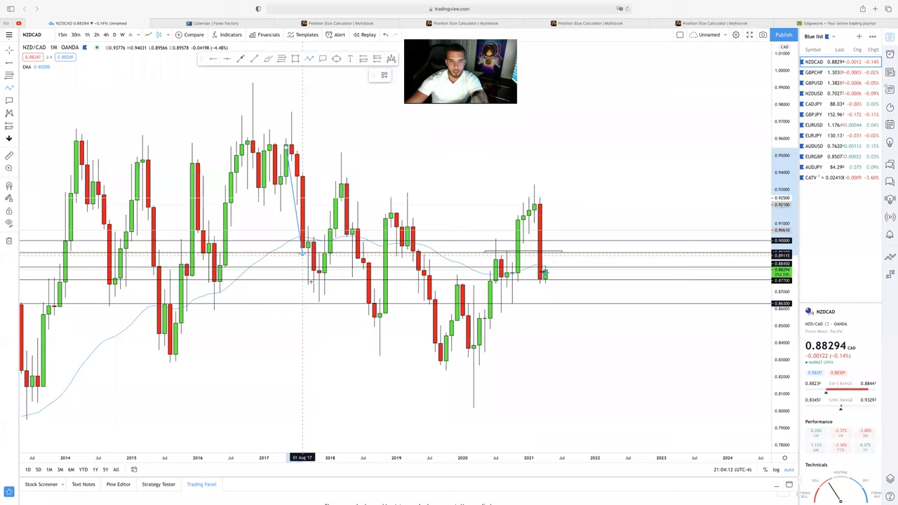
click(314, 285)
click(346, 186)
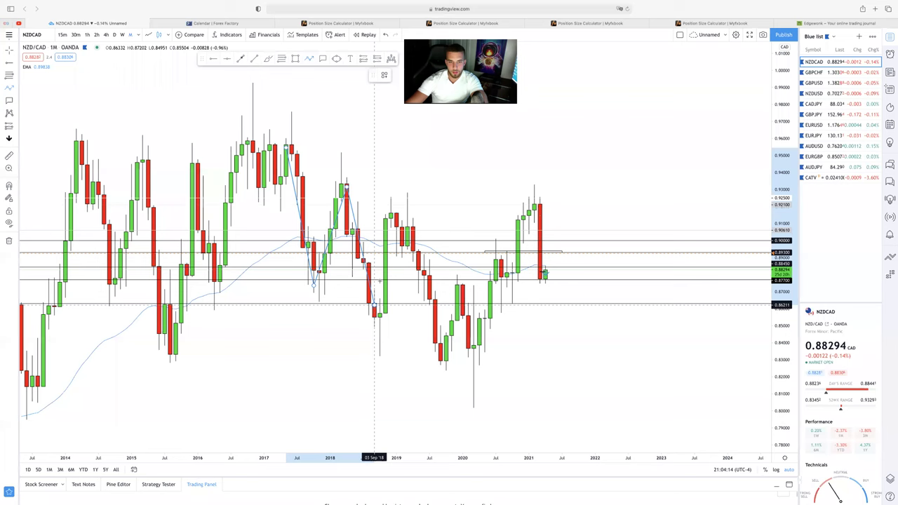
click(396, 210)
click(446, 357)
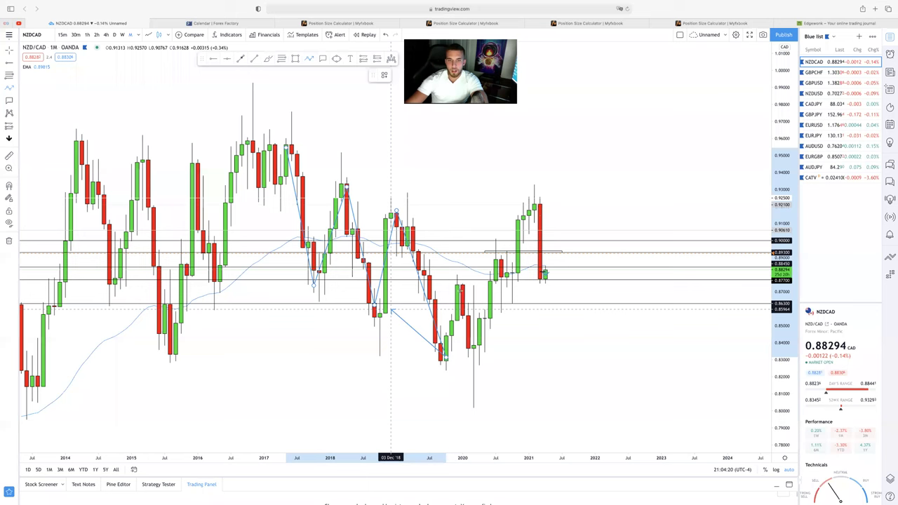
- Extend the path through the 2020 swings up to the February 2021 high, and discard the drawing
click(462, 288)
click(478, 349)
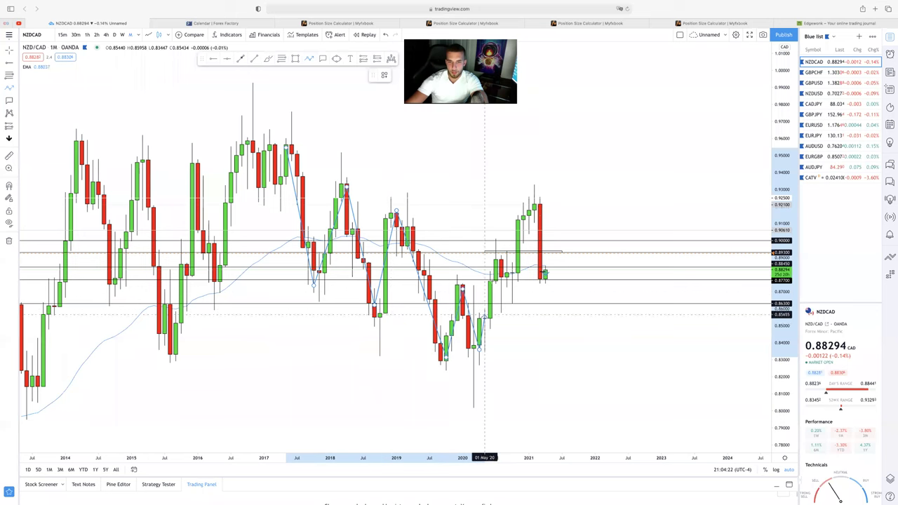
click(496, 257)
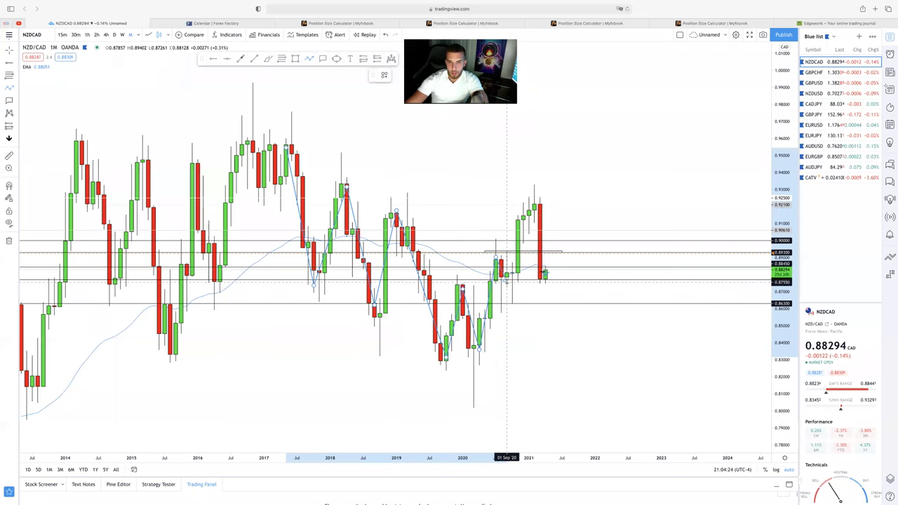
click(506, 282)
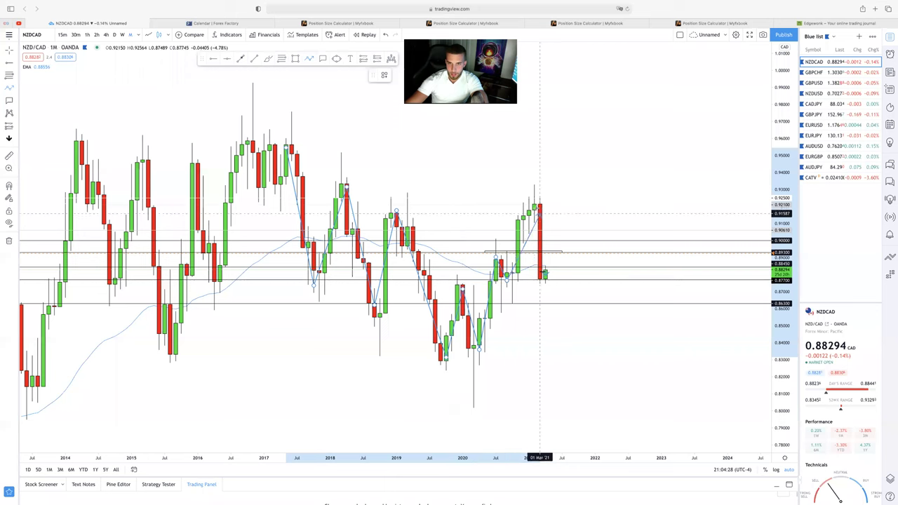
click(529, 217)
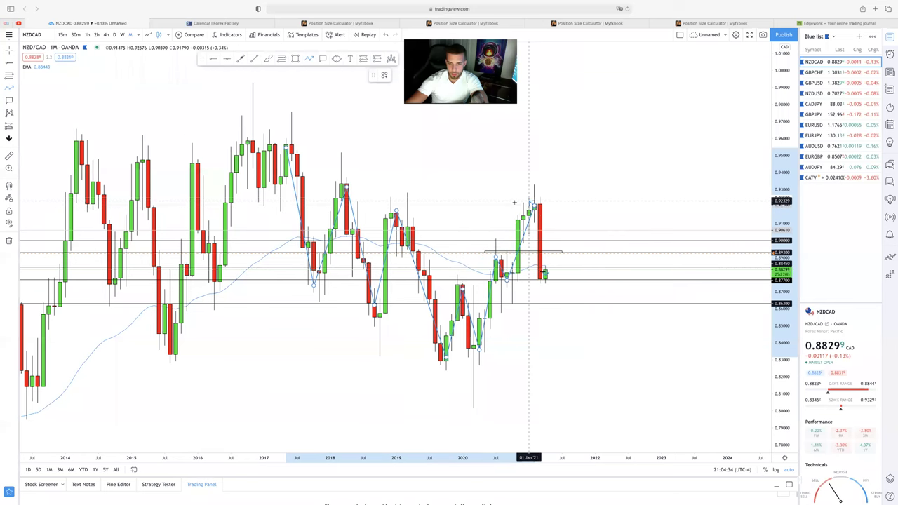
scroll(555, 217, up, 3)
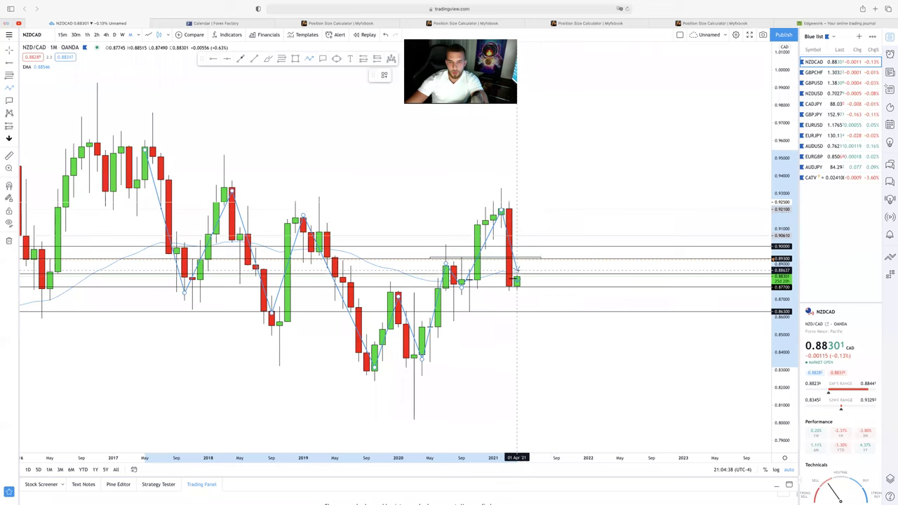
scroll(512, 277, up, 2)
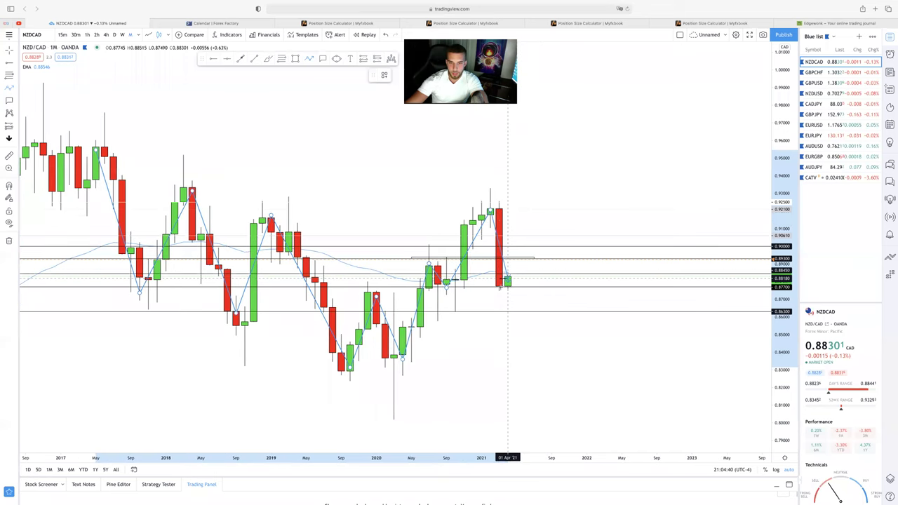
key(Escape)
- Measure the price distance from the top of the February 2021 monthly candle down to the structure zone around 0.893
scroll(493, 289, up, 1)
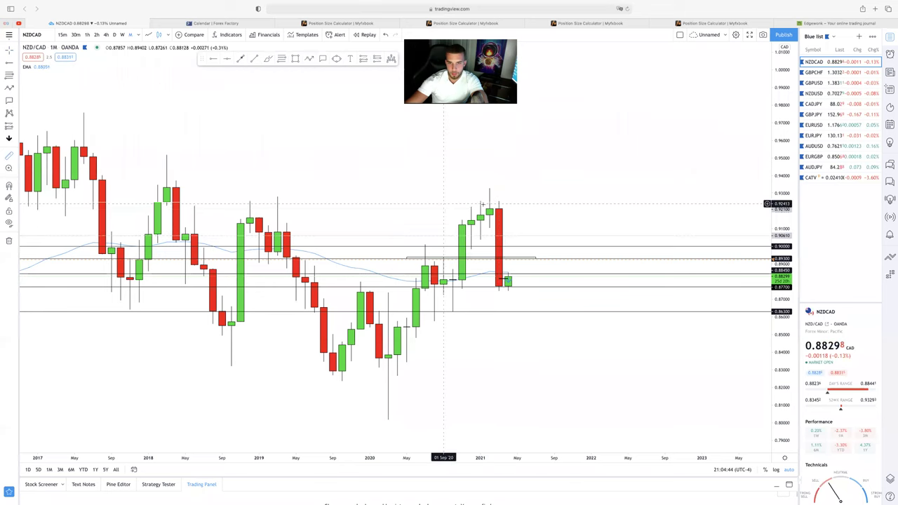
shift+click(490, 209)
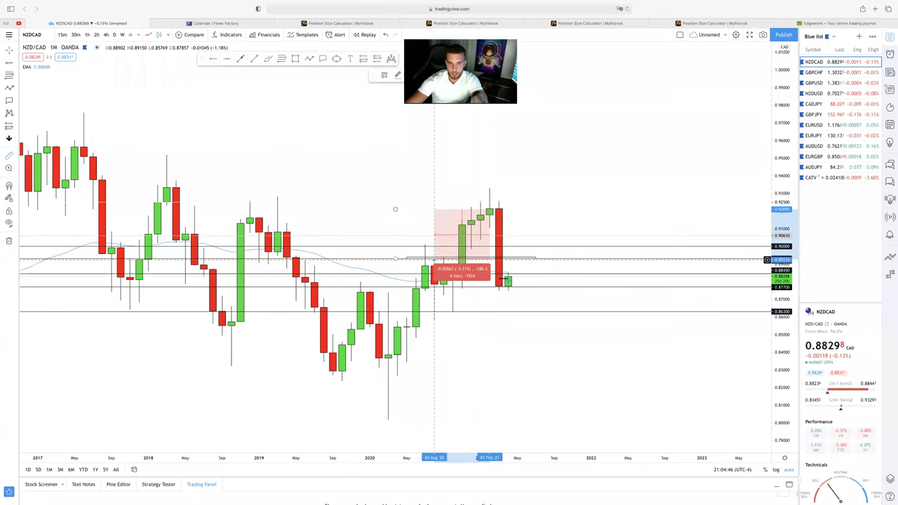
click(434, 260)
click(582, 183)
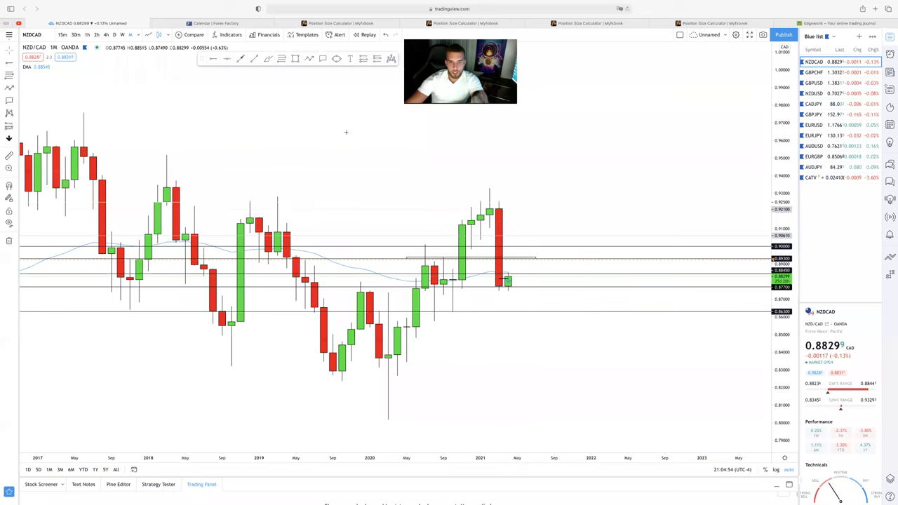
- Hide all drawings to examine the bare monthly candles, and show the drawings again
key(ctrl+alt+h)
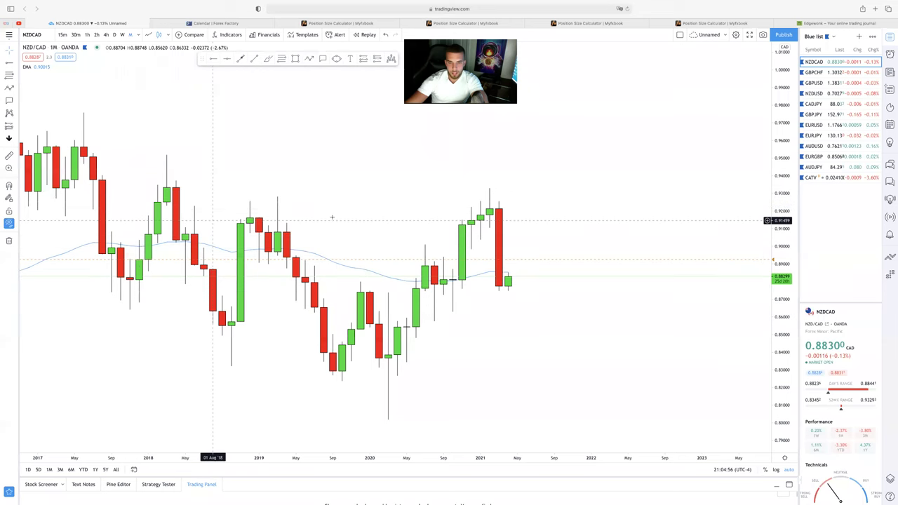
scroll(343, 221, up, 2)
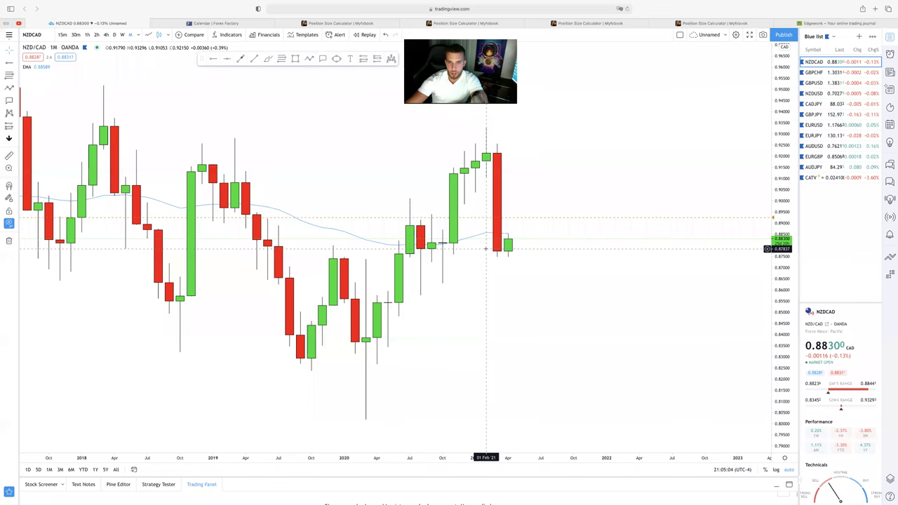
scroll(496, 229, down, 1)
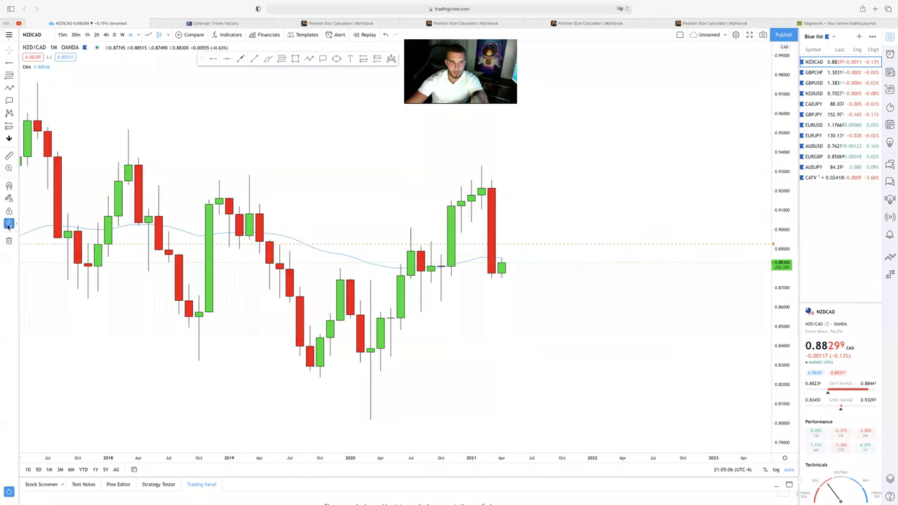
click(9, 224)
- Switch the chart to the weekly timeframe and frame the candles from late 2019 to April 2021
click(122, 35)
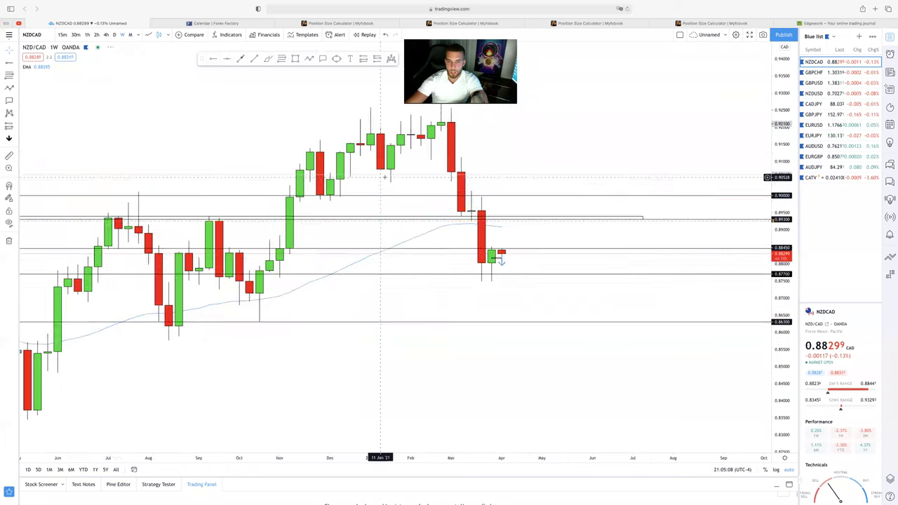
scroll(381, 177, up, 1)
scroll(385, 177, down, 3)
scroll(608, 160, right, 1)
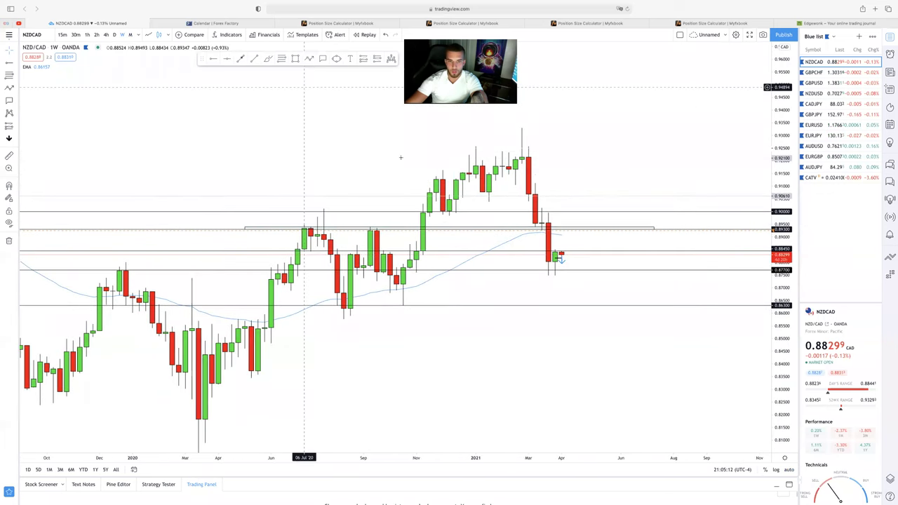
- Trace the weekly uptrend's swings from the autumn 2020 low to the February 2021 high with a path, and discard it
click(430, 181)
click(443, 205)
click(468, 169)
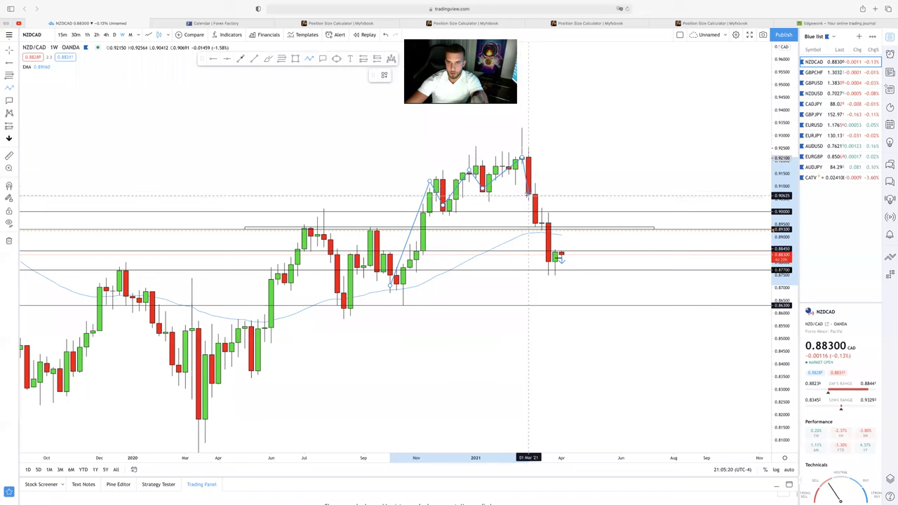
key(Escape)
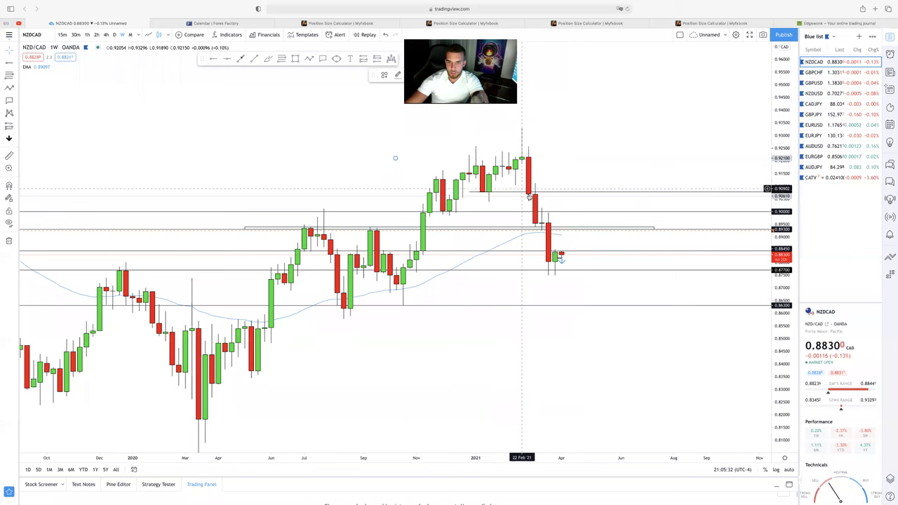
- Switch the chart to the daily timeframe and bring the drop from the February 2021 high into view
click(114, 34)
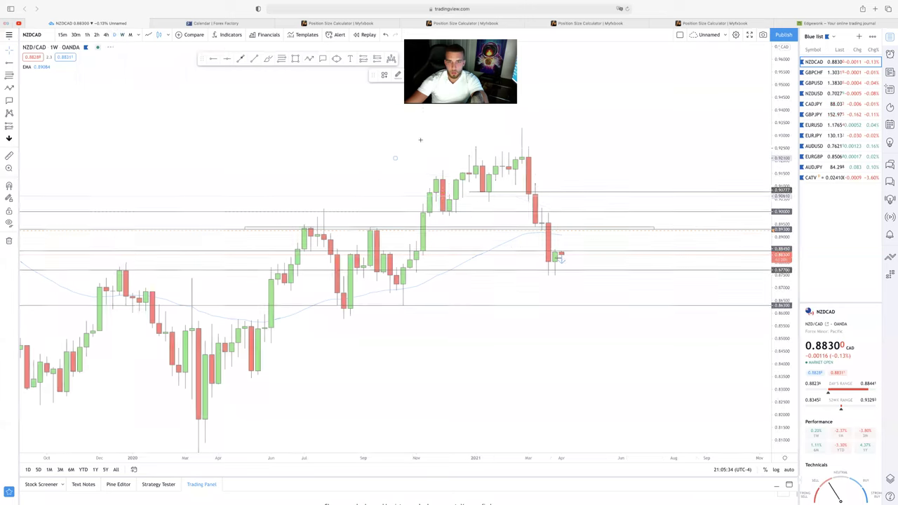
scroll(414, 140, up, 4)
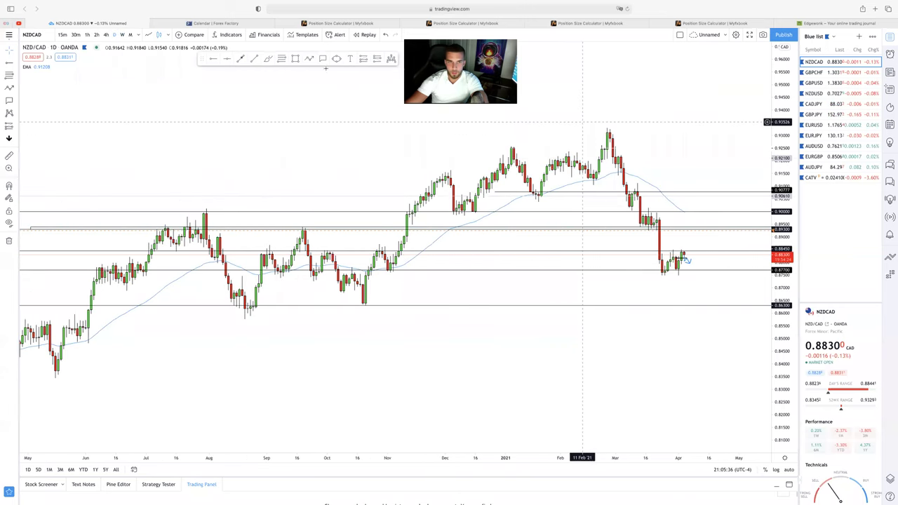
drag(582, 121, 511, 172)
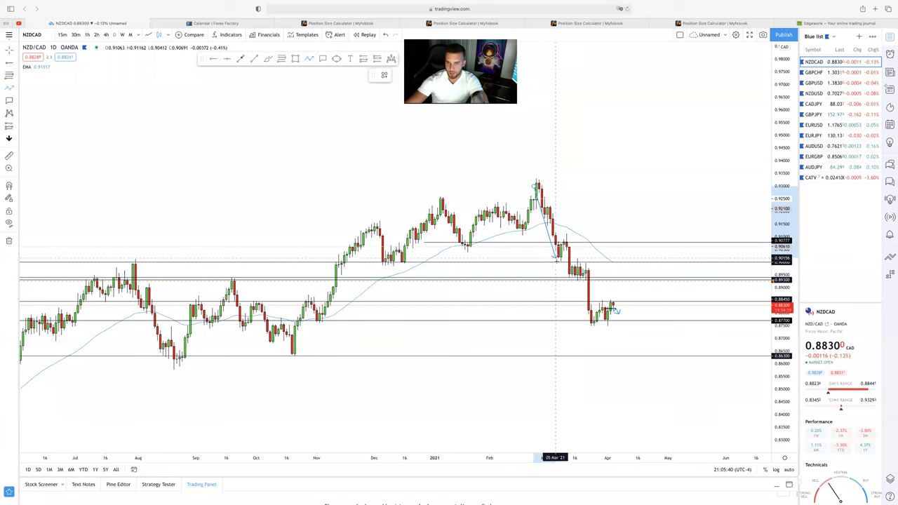
- Trace the daily downswing and pullback from the late-February 2021 high with a path, and discard it
click(558, 262)
click(566, 238)
right_click(575, 285)
right_click(580, 199)
click(531, 162)
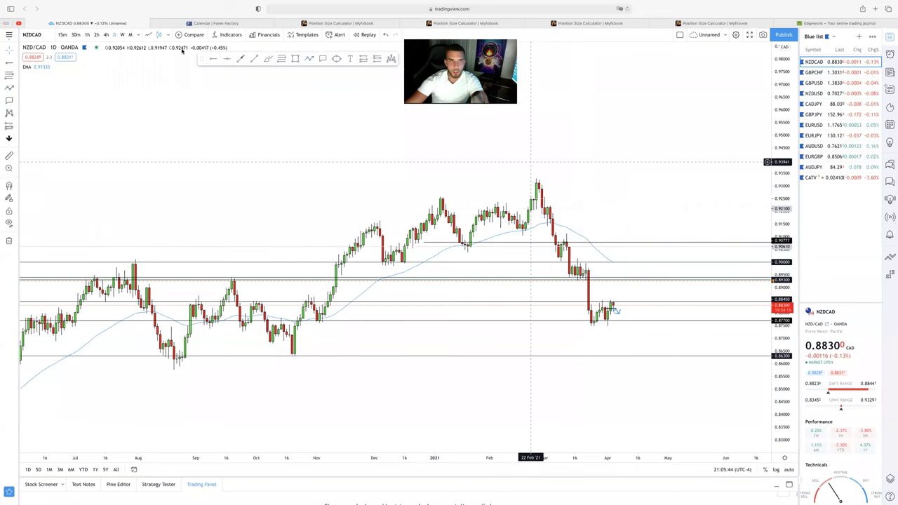
- Return the chart to the weekly timeframe and frame the candles from 2019 to April 2021
click(123, 35)
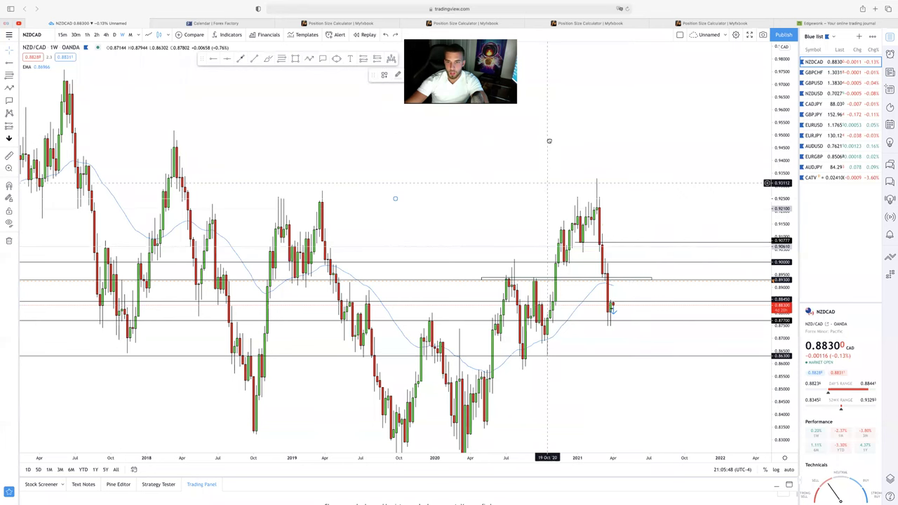
drag(549, 141, 557, 78)
scroll(558, 142, up, 5)
drag(459, 320, 478, 319)
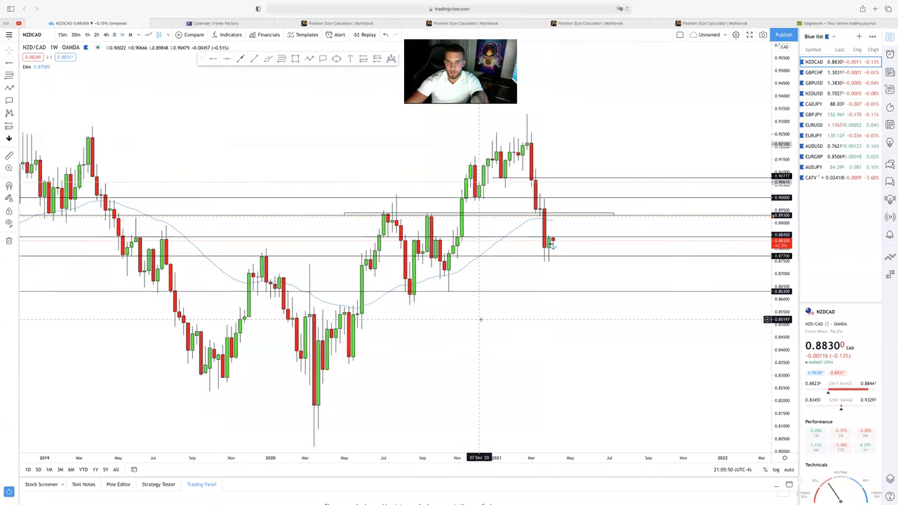
scroll(481, 320, up, 2)
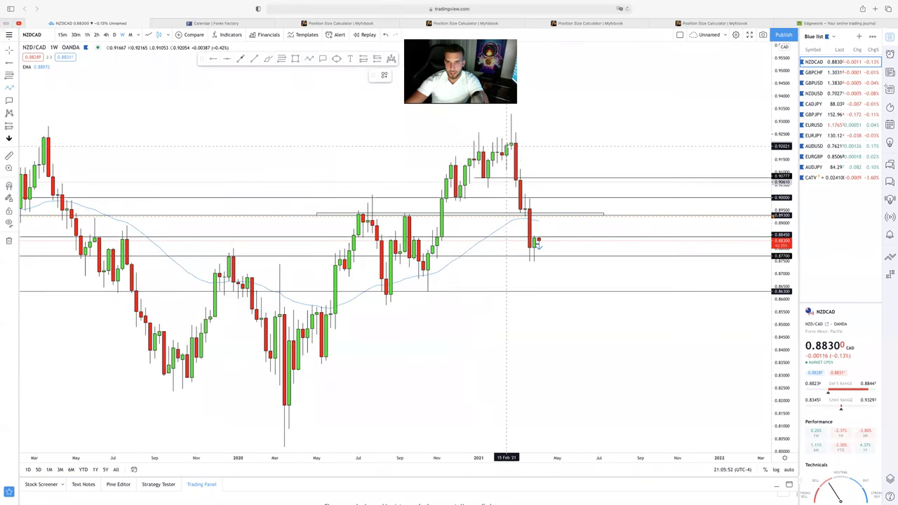
- Trace the weekly drop from the February 2021 high to the late-March low with a path, and discard it
drag(512, 145, 529, 253)
click(529, 263)
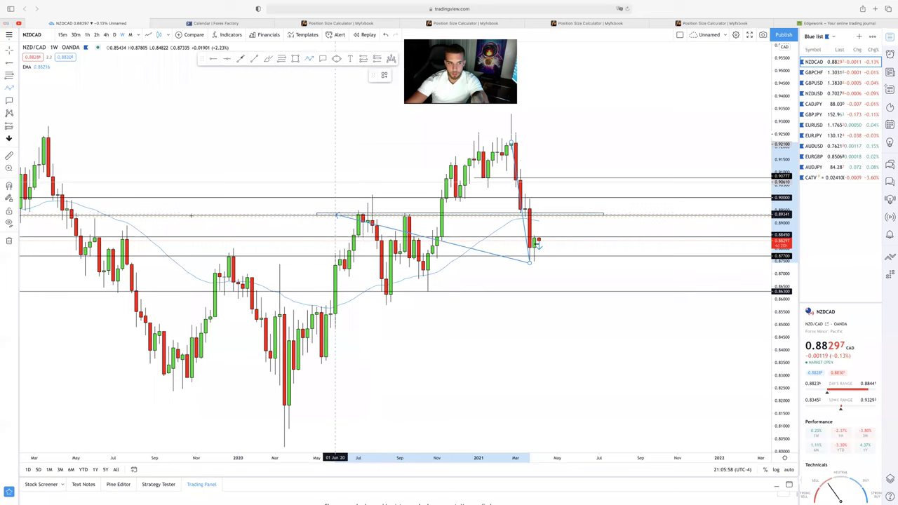
scroll(83, 216, down, 1)
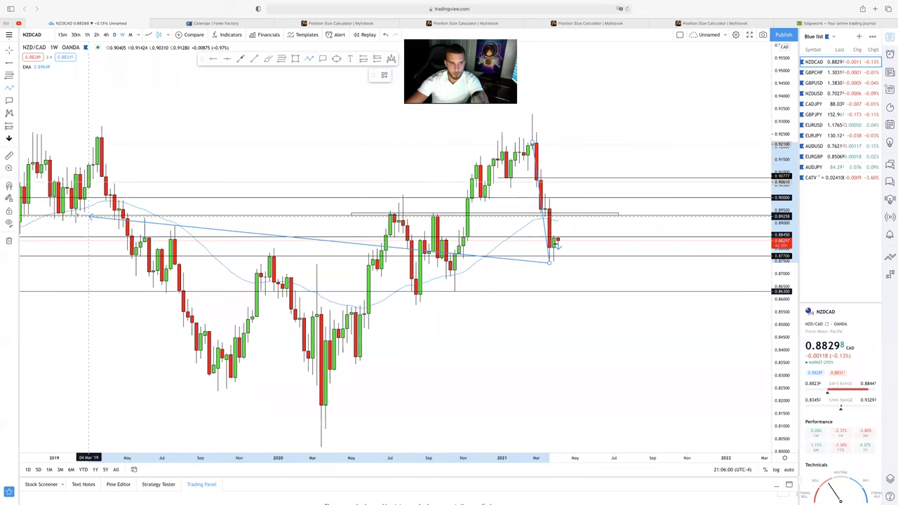
scroll(80, 214, down, 1)
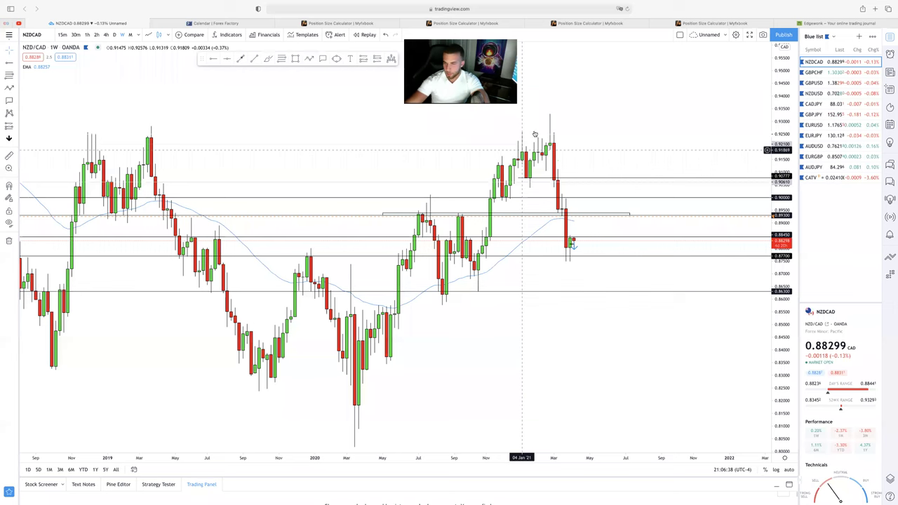
- Sketch a path of the weekly drop from the February 2021 high and a projected rebound to about 0.891, and discard it
scroll(274, 113, up, 1)
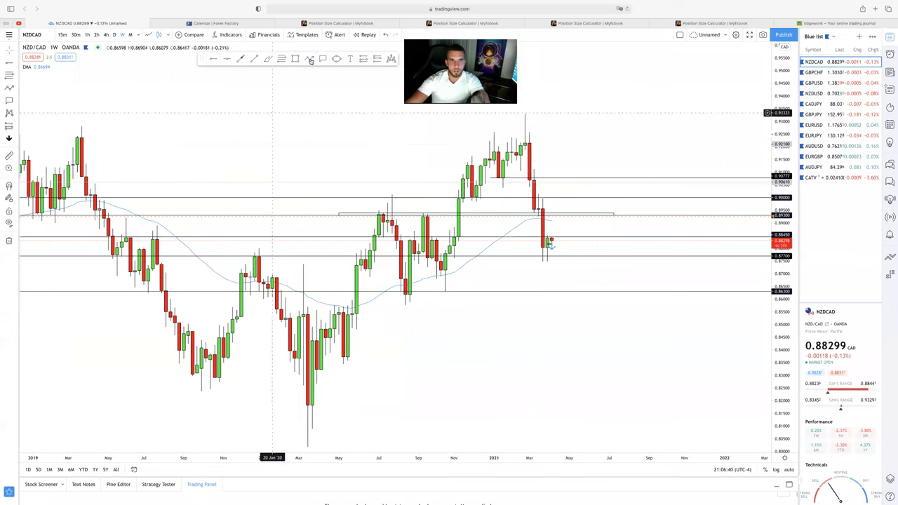
click(537, 264)
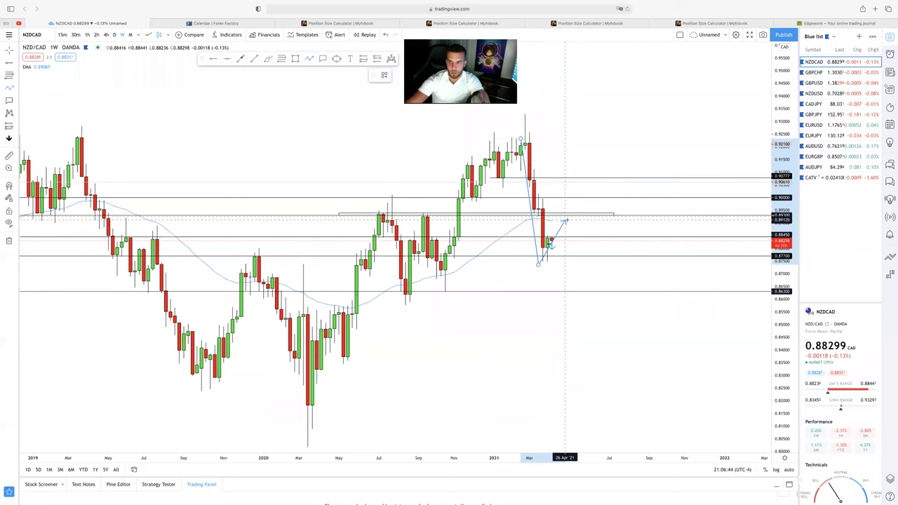
key(Escape)
- Switch the chart to the daily timeframe and trace the lower highs and lows from the February 2021 high with a path
click(114, 35)
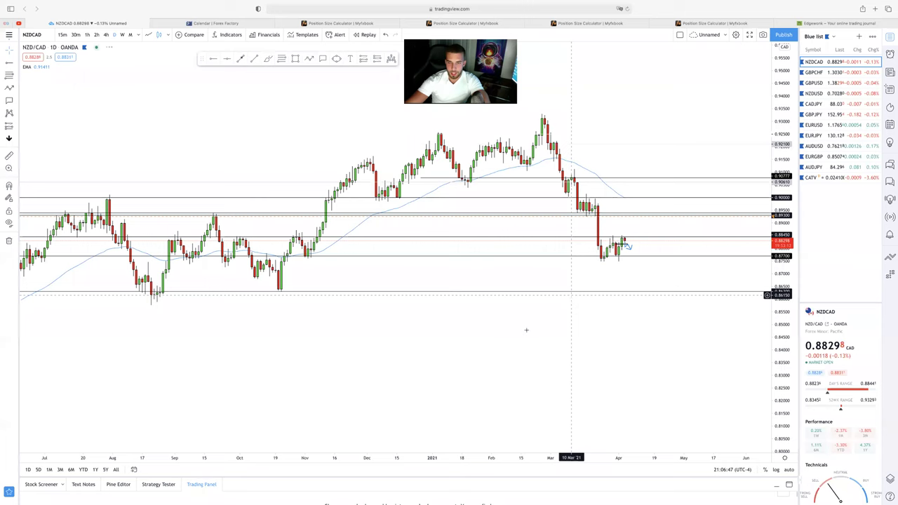
scroll(526, 329, down, 2)
drag(680, 146, 610, 152)
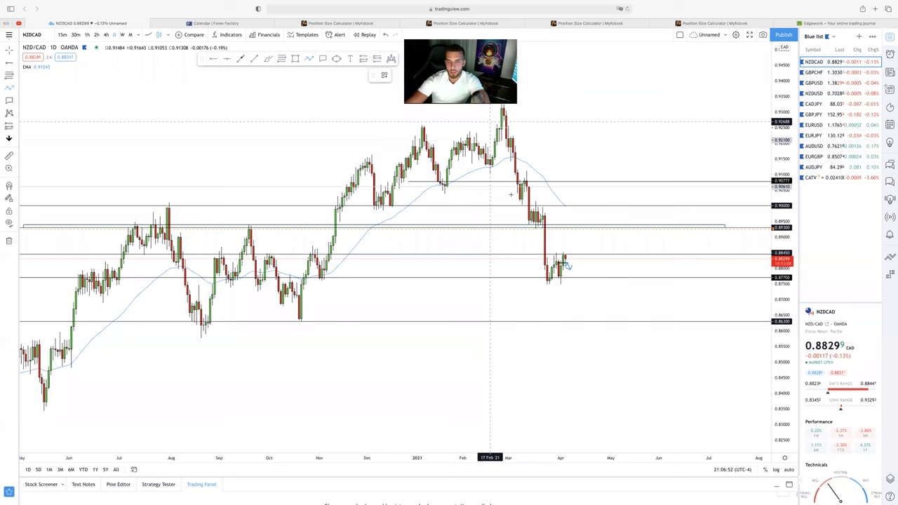
click(502, 110)
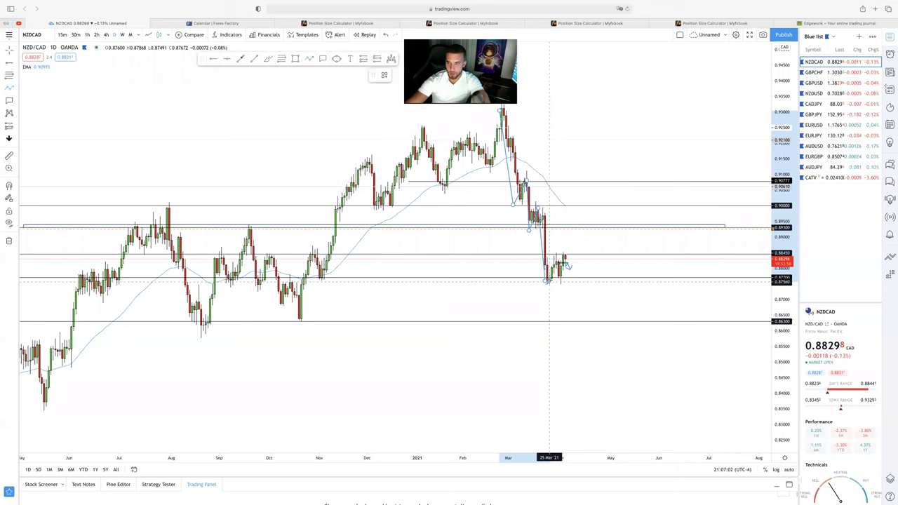
- Draw thin rectangles over the mid-March 2021 swing high at about 0.897 and the late-March low at about 0.8755, extending both into late April
click(296, 59)
click(536, 210)
drag(587, 215, 590, 214)
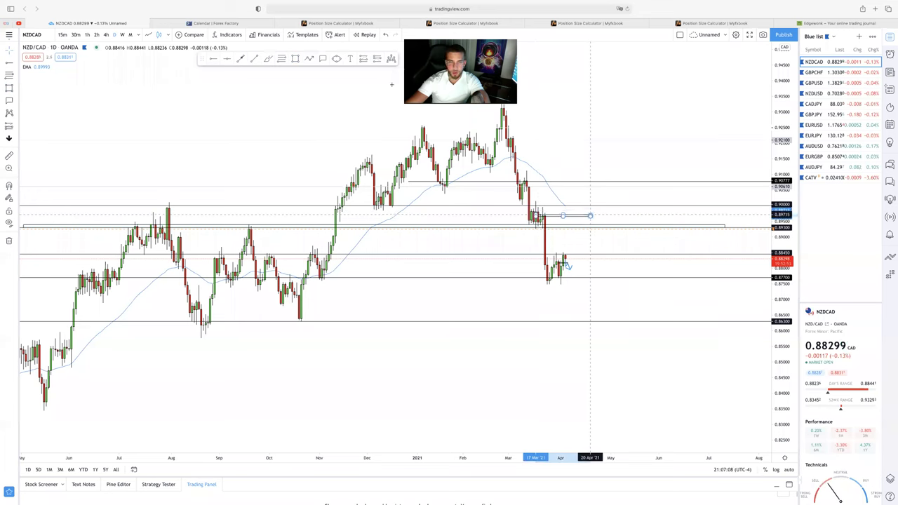
click(296, 59)
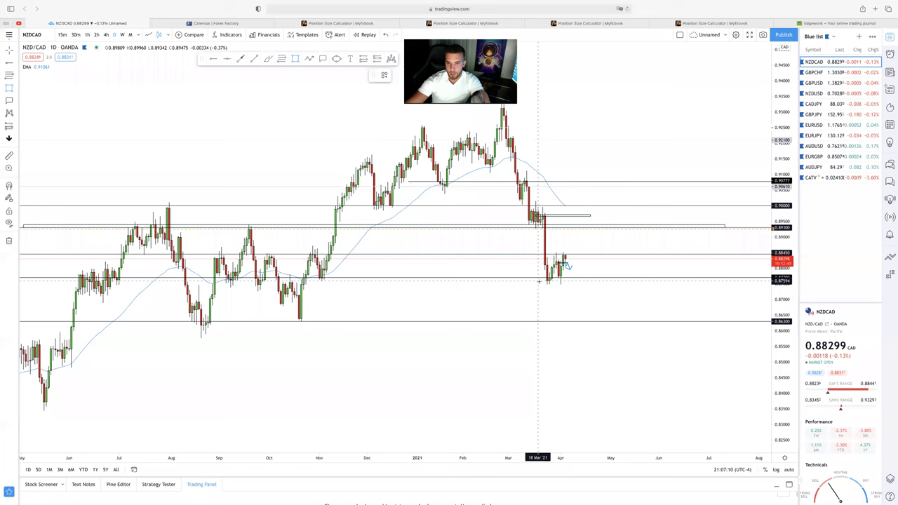
drag(590, 284, 601, 281)
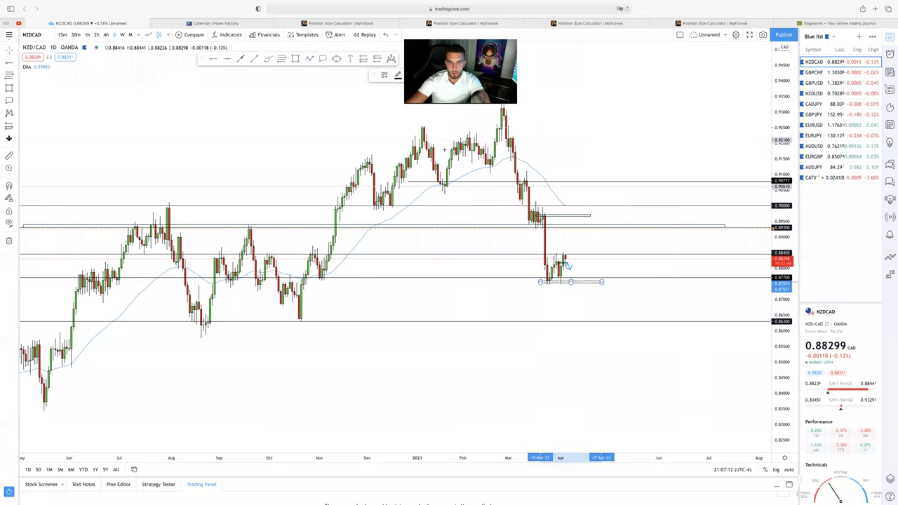
- Sketch a path projecting a rise from the early-April daily candles to about 0.899, and discard it
click(309, 59)
click(563, 255)
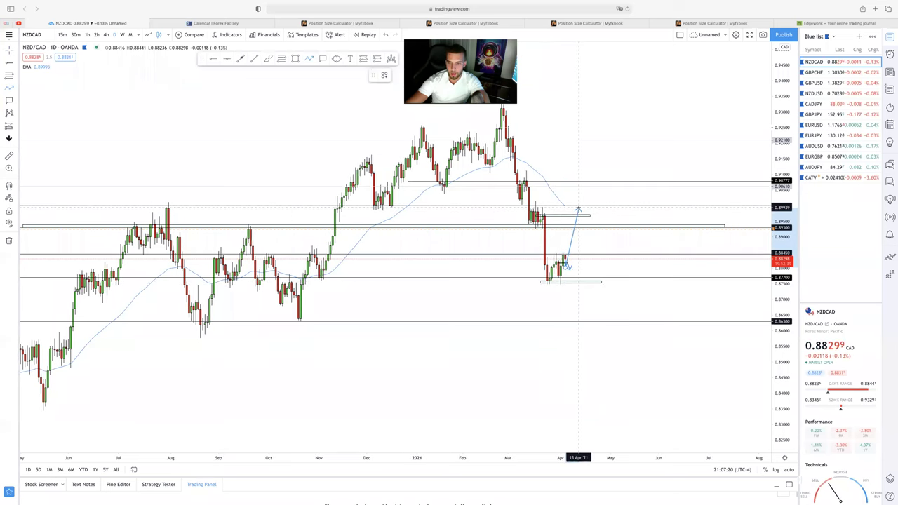
key(Escape)
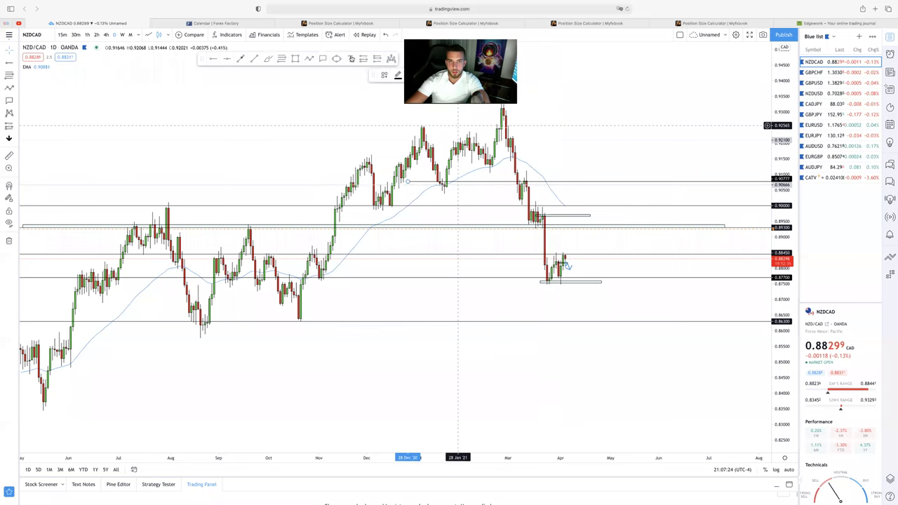
- Move the floating drawing toolbar fully into view and delete the horizontal ray at 0.90777 that starts in late December 2020
drag(373, 75, 226, 82)
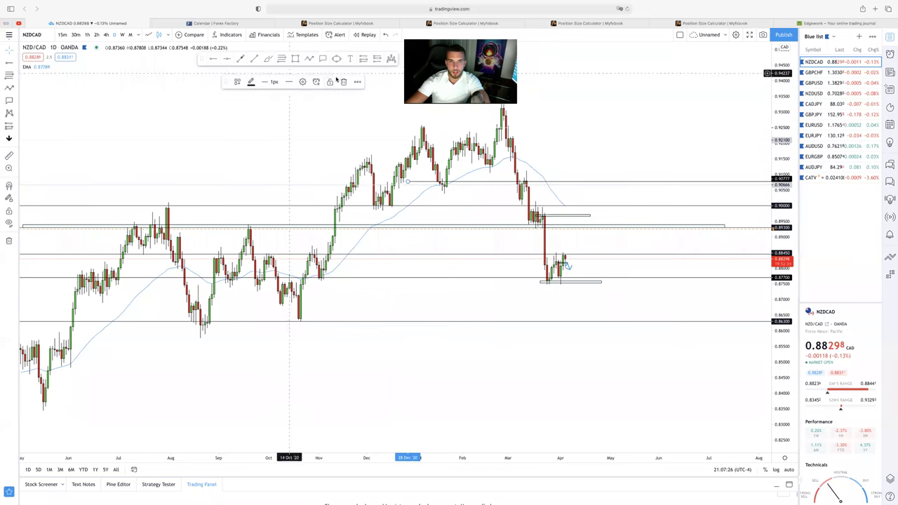
click(344, 82)
drag(463, 260, 462, 260)
- Trace the daily swings from the late-February 2021 high through the March low to the April bounce with a path, and discard it
click(309, 59)
click(503, 117)
click(510, 202)
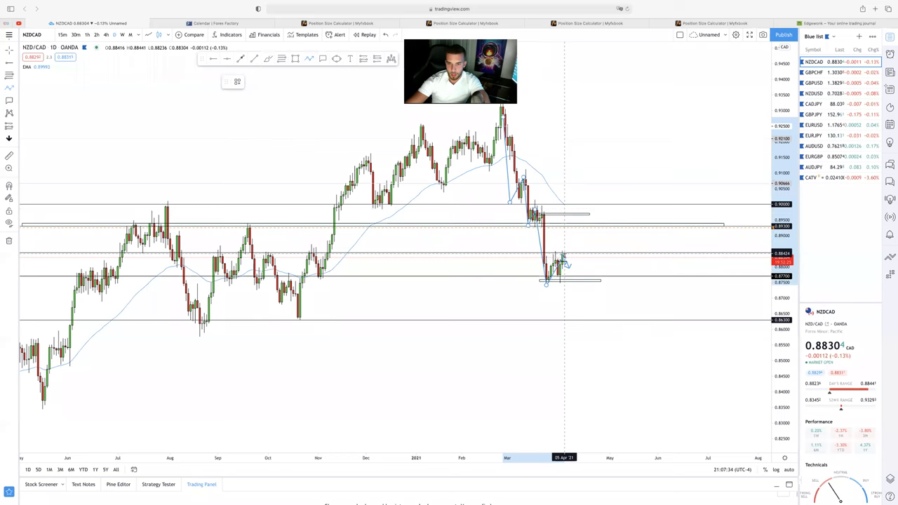
mouse_move(546, 283)
mouse_down()
mouse_move(385, 250)
mouse_move(66, 255)
mouse_move(499, 262)
mouse_up()
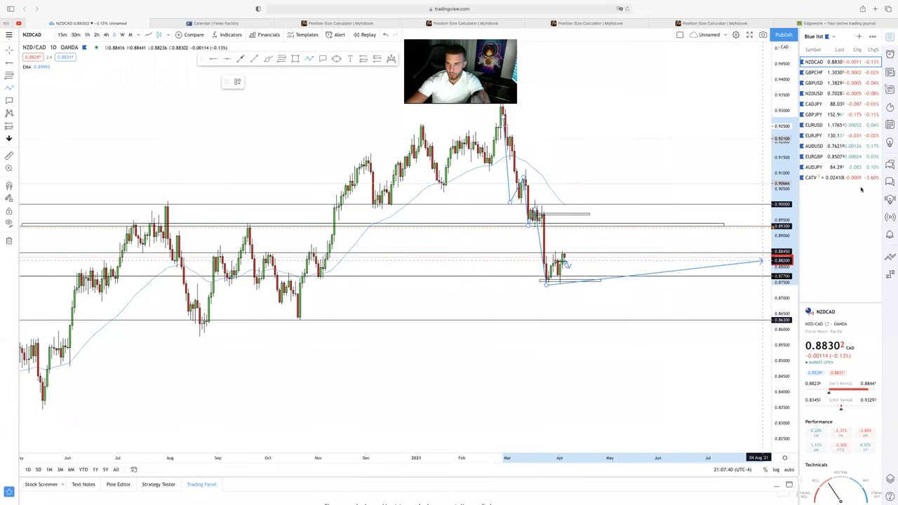
key(Escape)
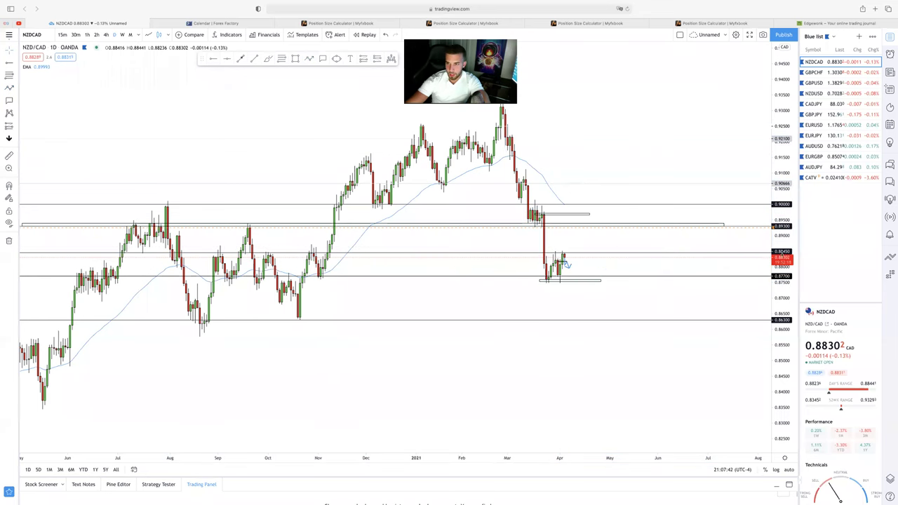
- Switch the chart to the monthly timeframe and frame the candles from 2016 to April 2021
click(130, 35)
scroll(433, 144, up, 5)
scroll(493, 148, up, 3)
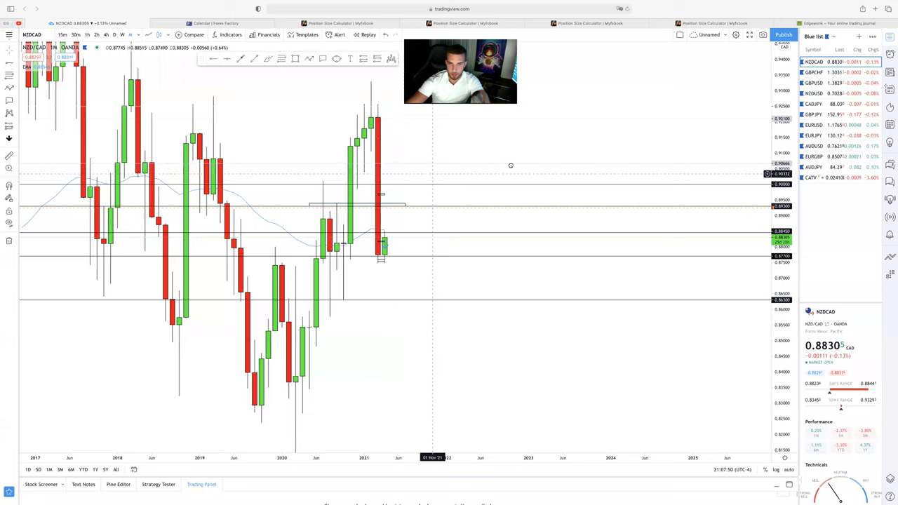
drag(433, 174, 511, 165)
click(309, 60)
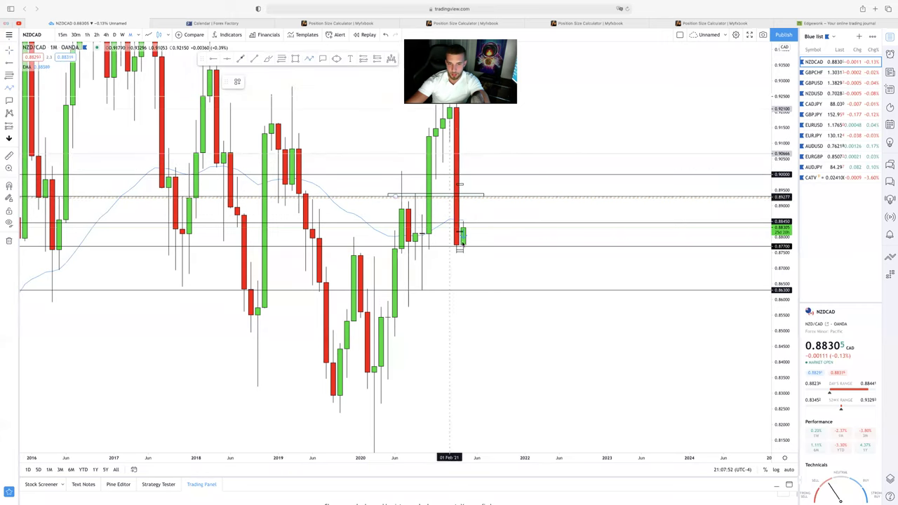
click(443, 281)
key(Escape)
- Draw a Fibonacci retracement over the bearish March 2021 monthly candle, from its high at about 0.9255 to its low at about 0.8749
drag(536, 122, 569, 159)
drag(776, 137, 771, 207)
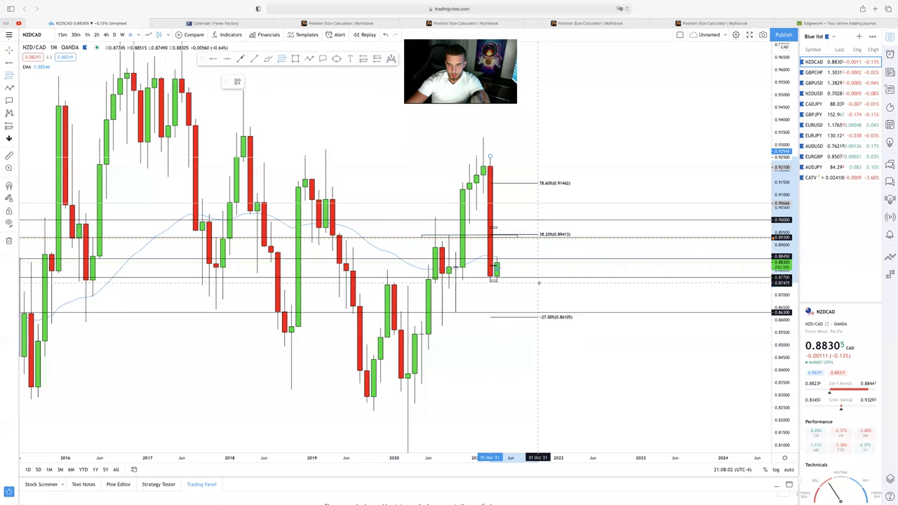
click(537, 282)
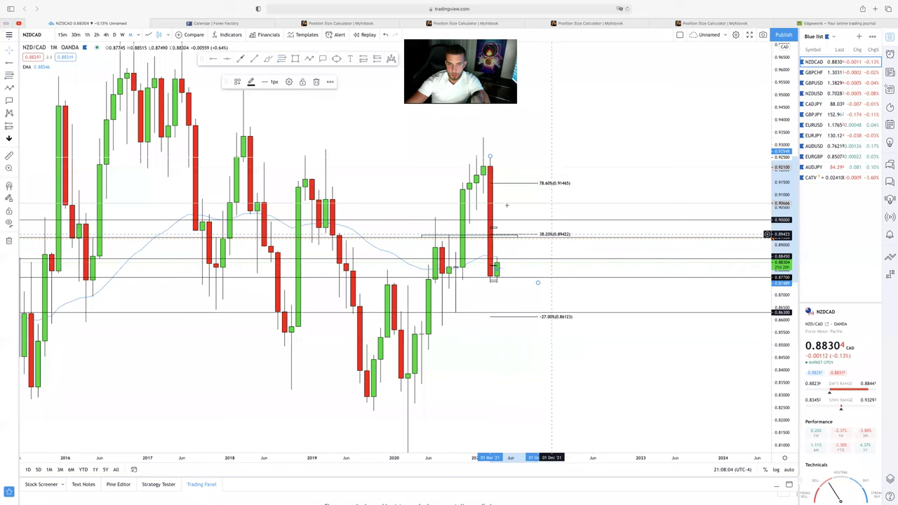
key(alt+t)
click(407, 135)
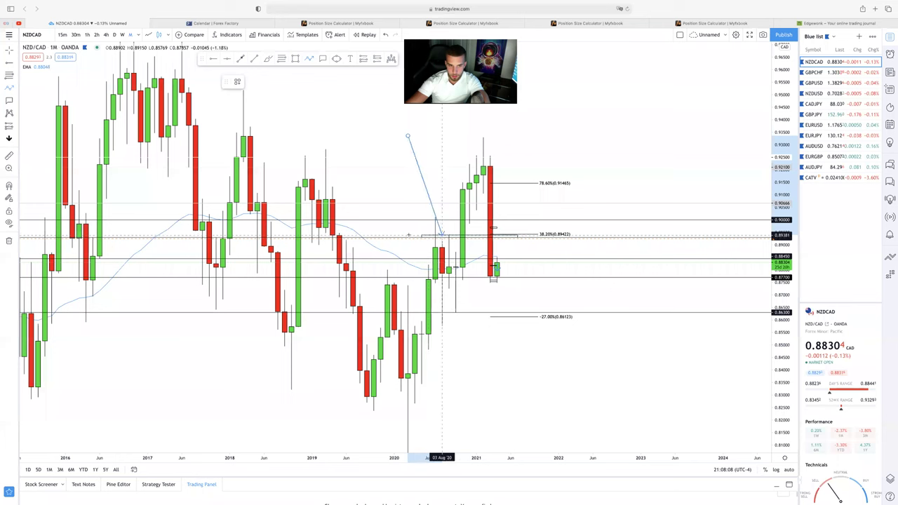
key(Escape)
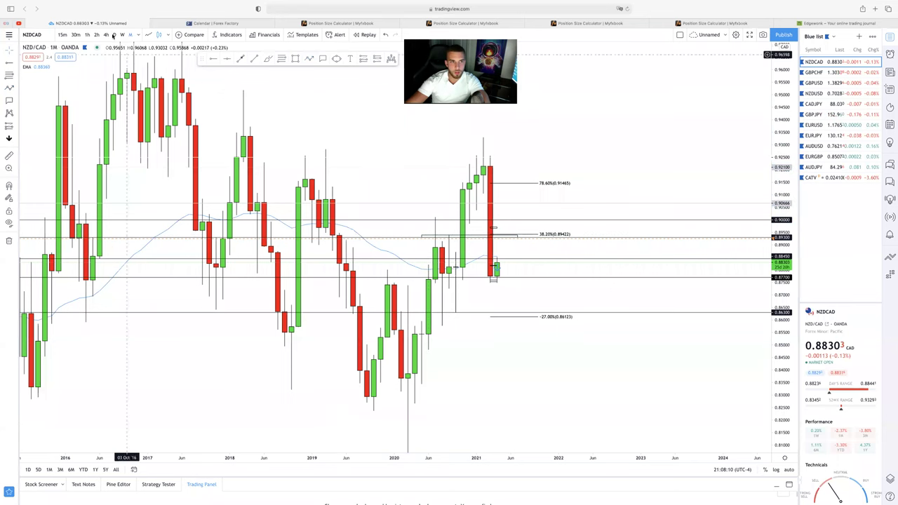
- Review the drop from the February 2021 high on the weekly timeframe with a path, and discard the drawing
click(122, 34)
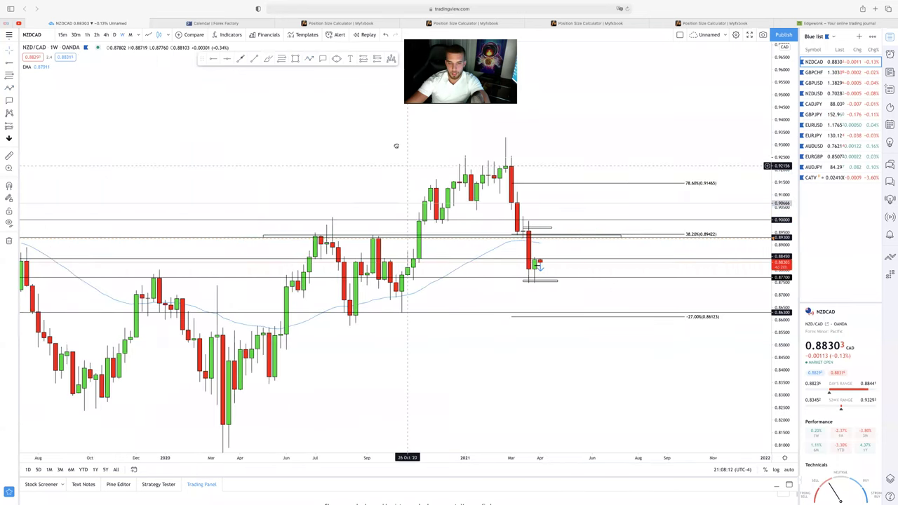
click(391, 123)
click(385, 35)
click(309, 59)
click(511, 344)
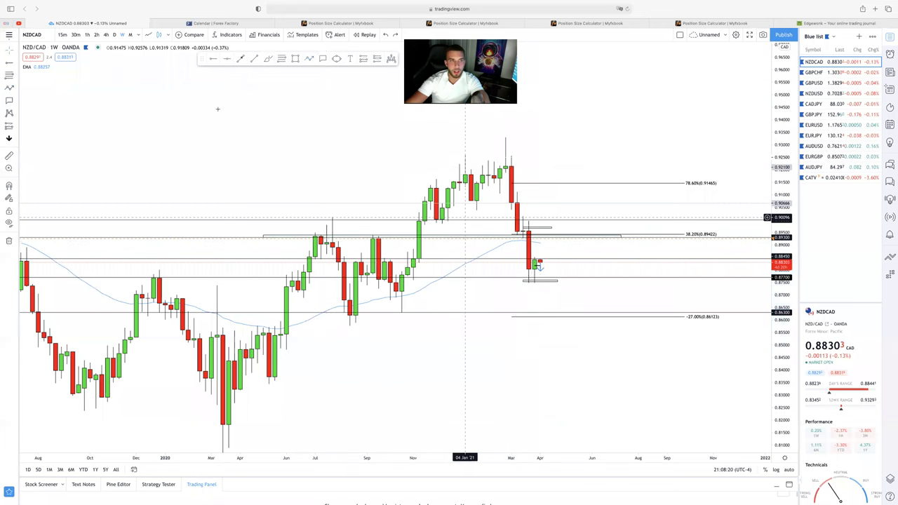
- On the daily timeframe, draw a Fibonacci retracement from the 24 March 2021 high at about 0.9000 to the late-March low at about 0.8748
click(114, 34)
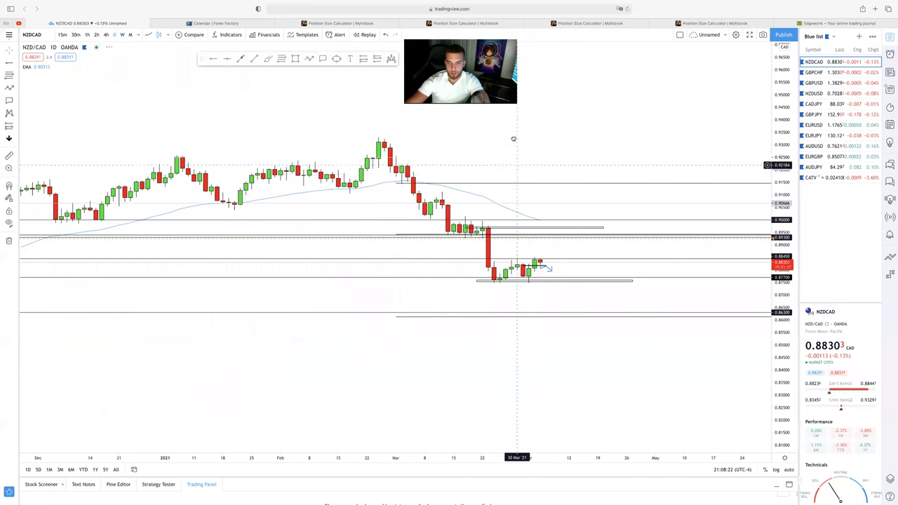
scroll(523, 283, down, 5)
drag(463, 332, 326, 343)
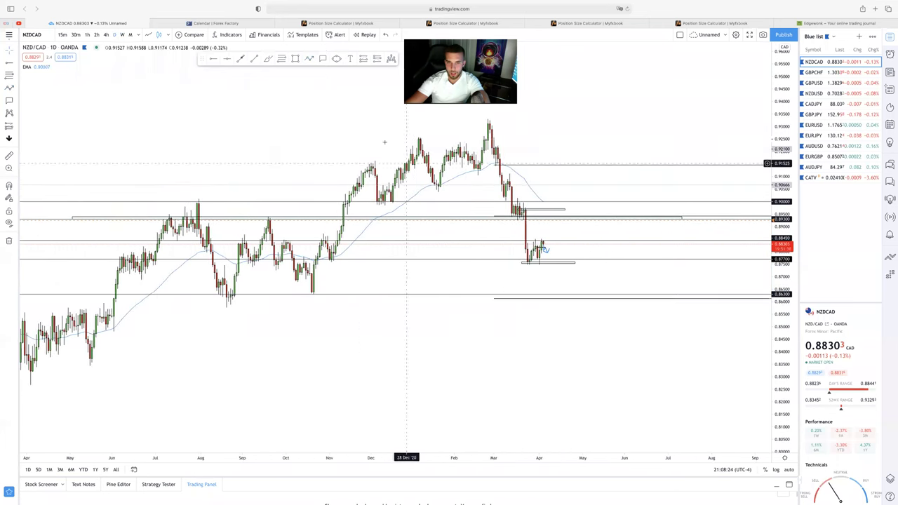
click(526, 202)
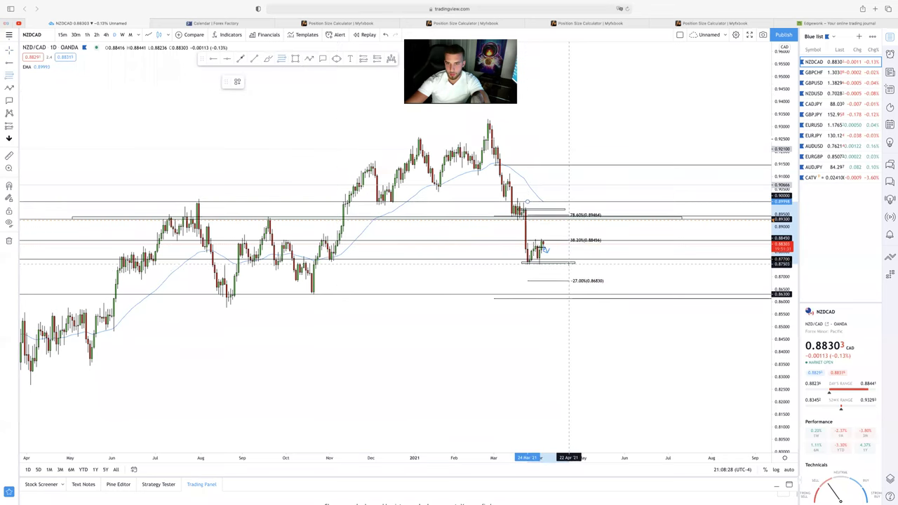
click(569, 264)
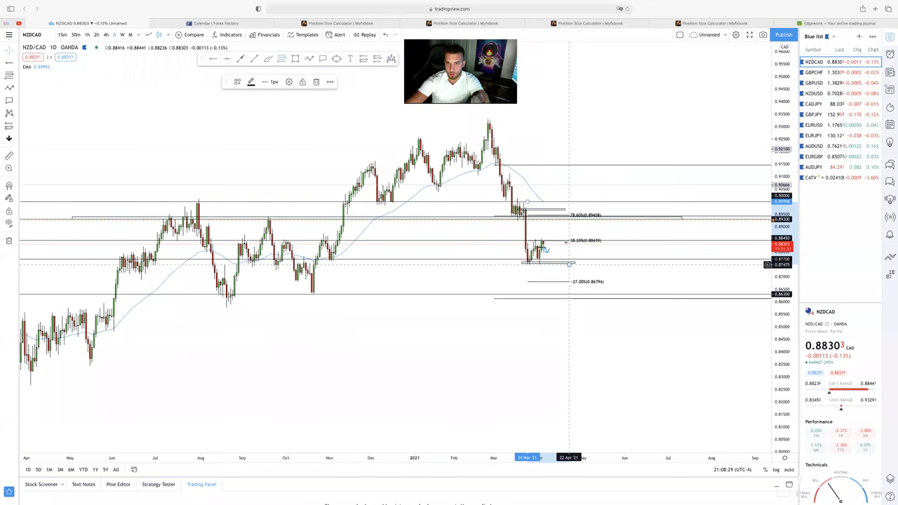
- Sketch a stepped path projecting a daily pullback from the early-April candles towards the 0.893 level, and discard it
click(312, 60)
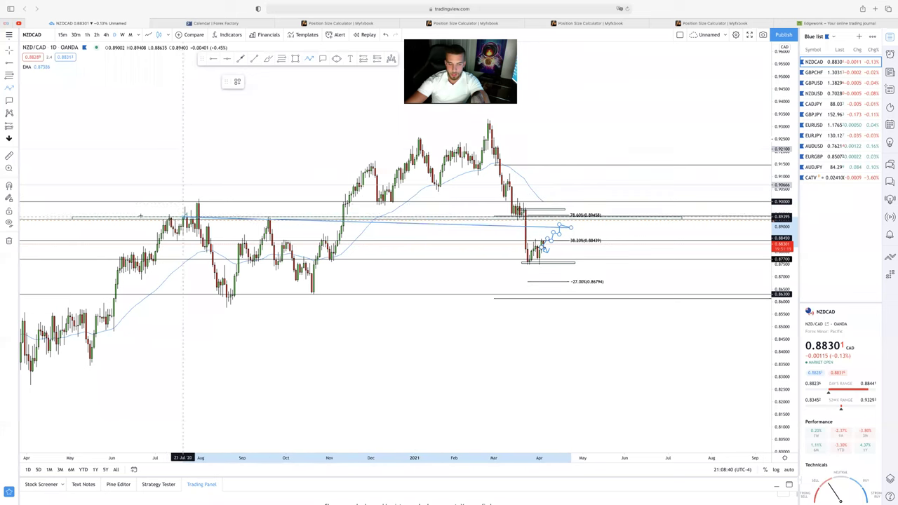
drag(216, 223, 761, 224)
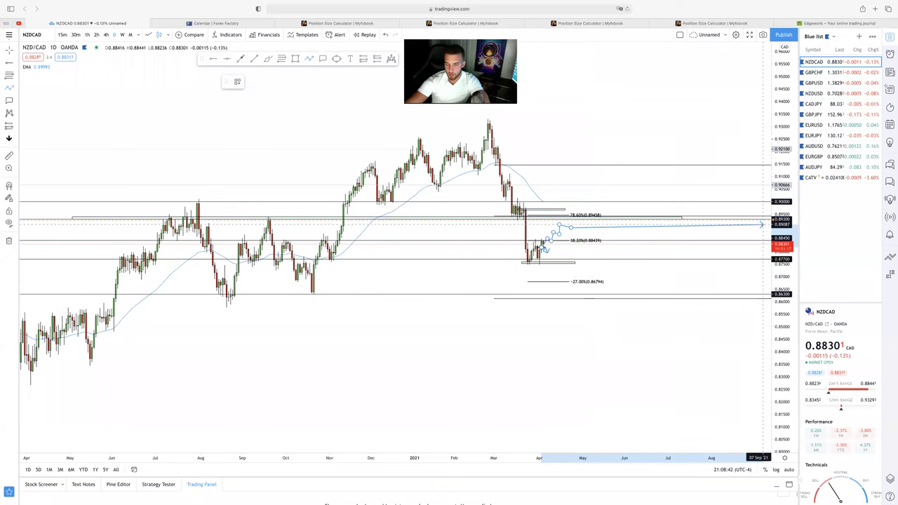
key(Escape)
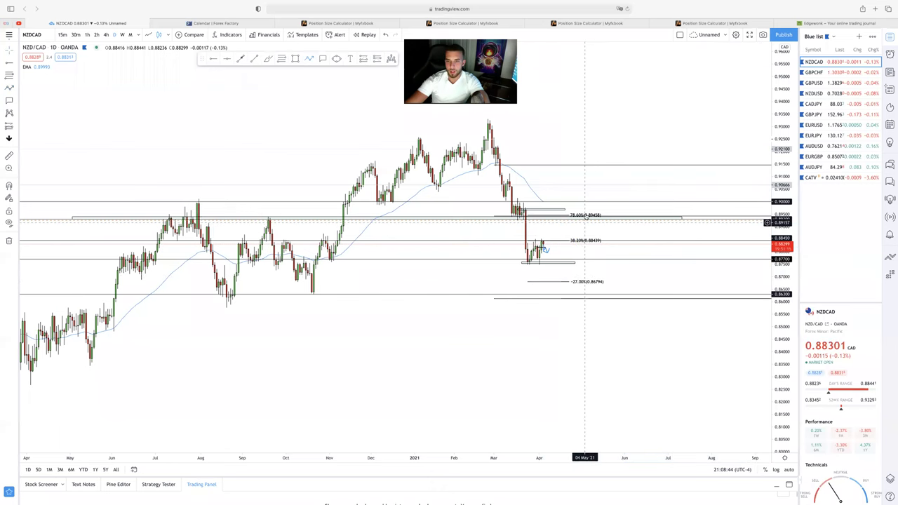
- Switch the chart to the weekly timeframe and frame the candles from late 2016 to April 2021 with both Fibonacci retracements in view
scroll(631, 234, down, 4)
scroll(653, 228, right, 5)
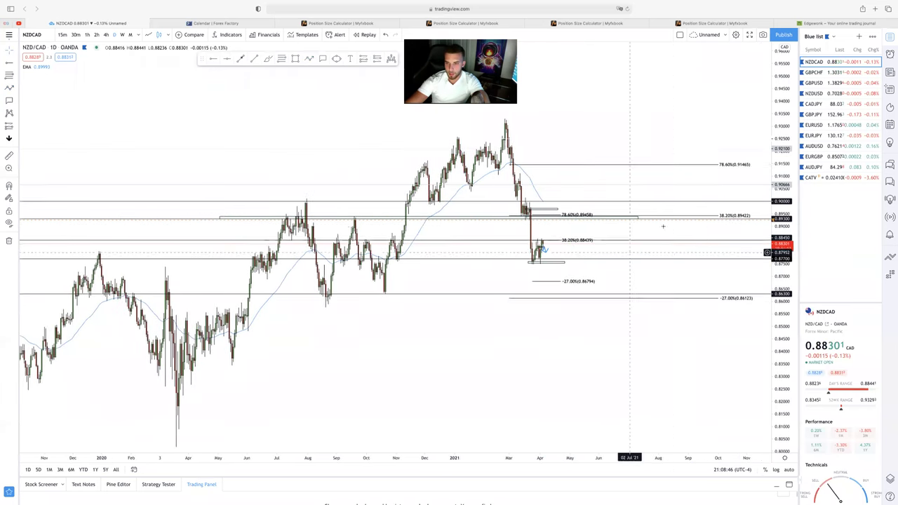
click(123, 36)
scroll(450, 183, down, 5)
scroll(482, 204, up, 4)
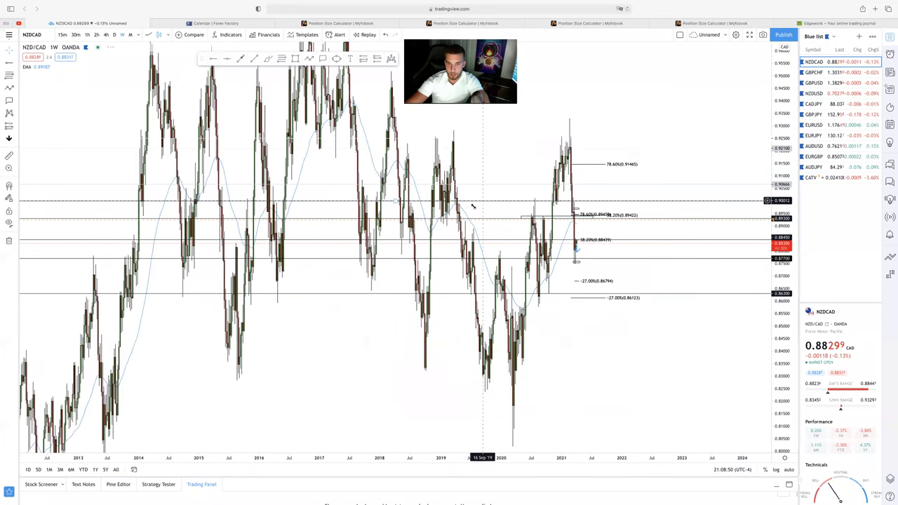
scroll(433, 220, up, 2)
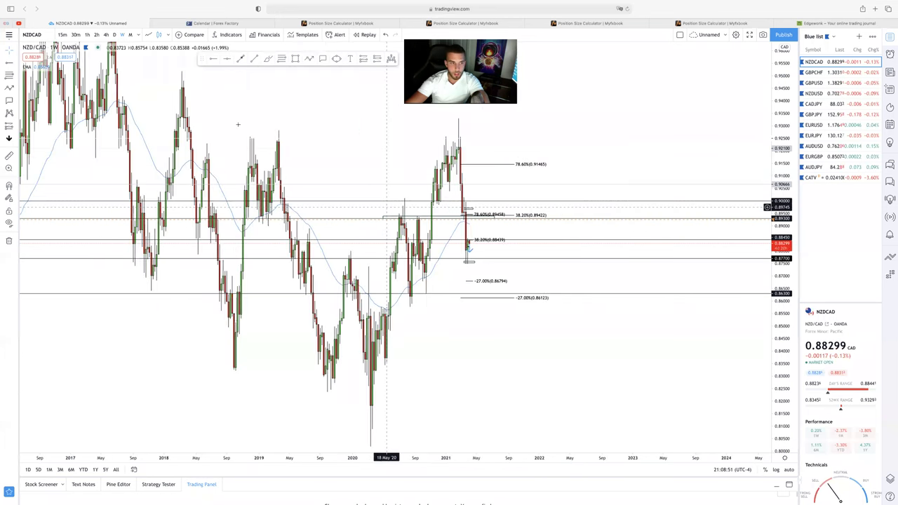
- Draw an ellipse around the March 2021 weekly candles at the 0.893 level and the 78.6% retracement
scroll(311, 142, up, 2)
scroll(312, 142, up, 2)
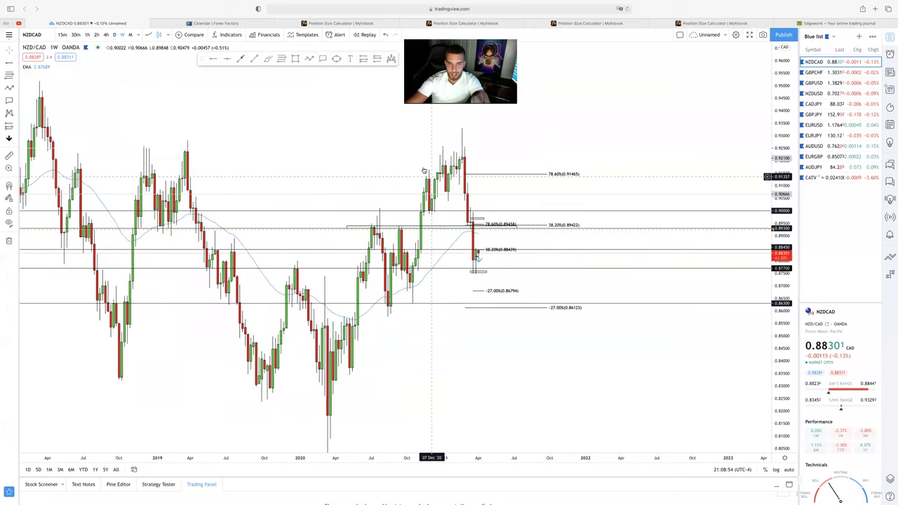
click(440, 233)
click(469, 230)
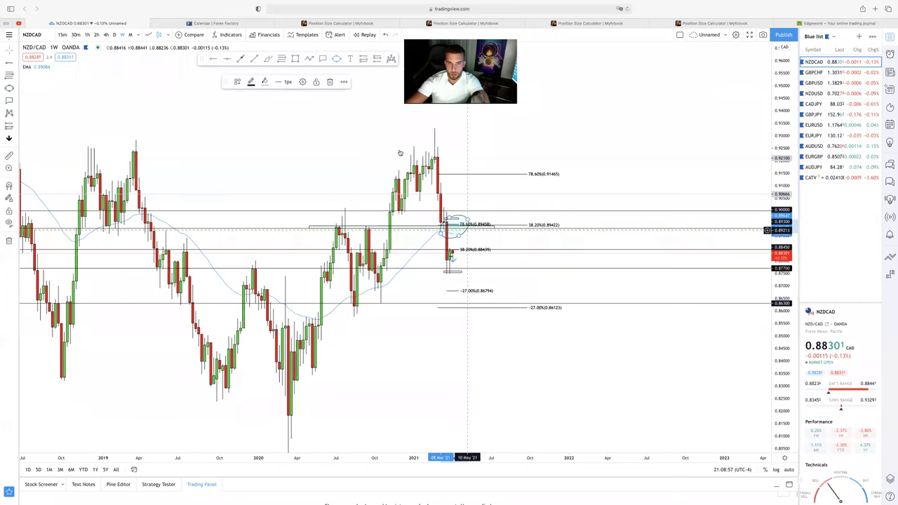
- Sketch a path projecting a fall from the circled 0.893 area to the 0.863 level, discard it, and select the larger Fibonacci retracement
click(311, 60)
drag(463, 226, 491, 300)
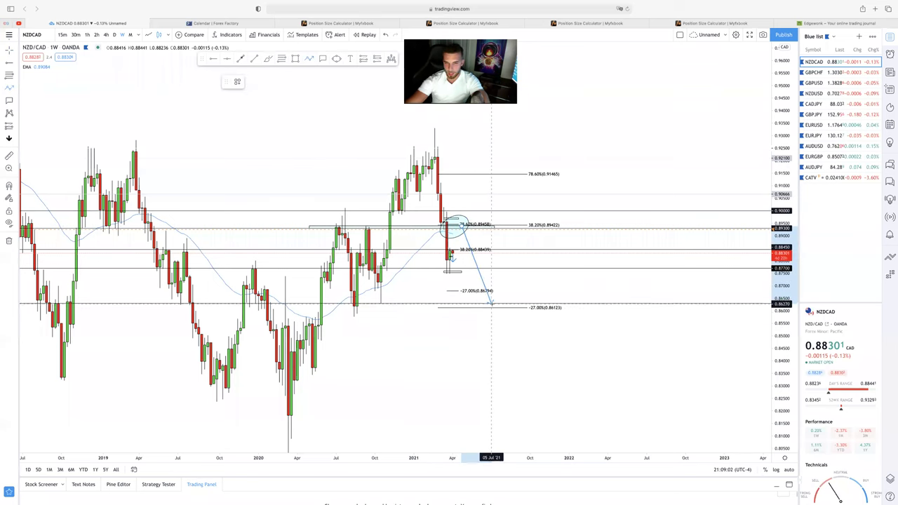
key(Escape)
click(538, 174)
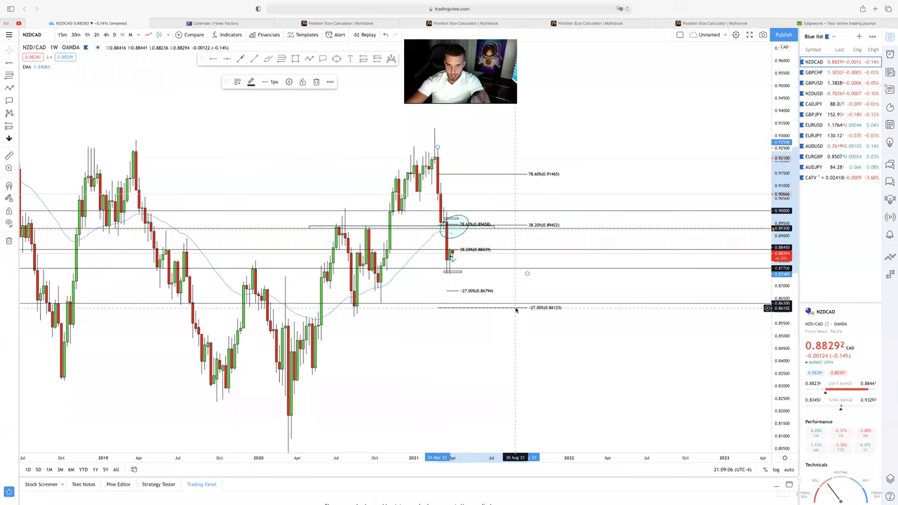
click(309, 59)
click(521, 369)
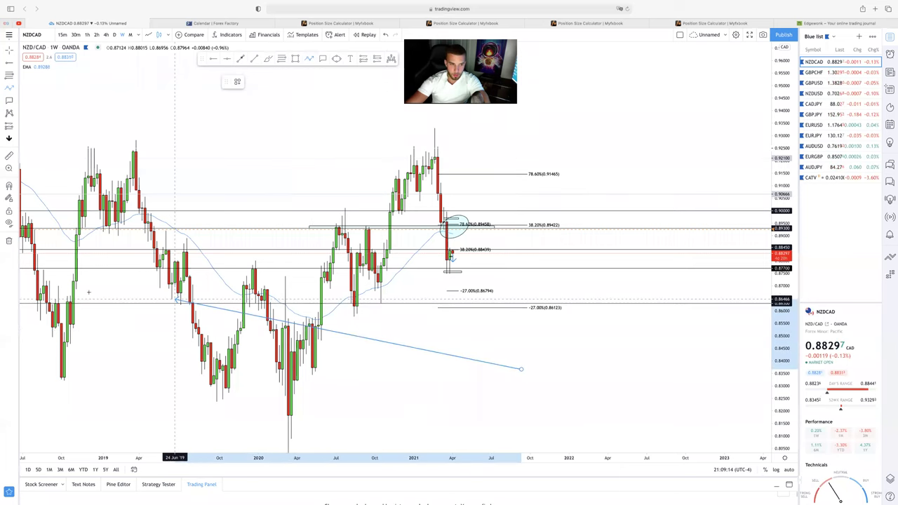
key(Escape)
- Switch the chart to the daily timeframe, stretch the price scale, and delete the ellipse around the 0.893 level
scroll(484, 324, up, 1)
scroll(484, 324, up, 1)
drag(484, 323, 523, 316)
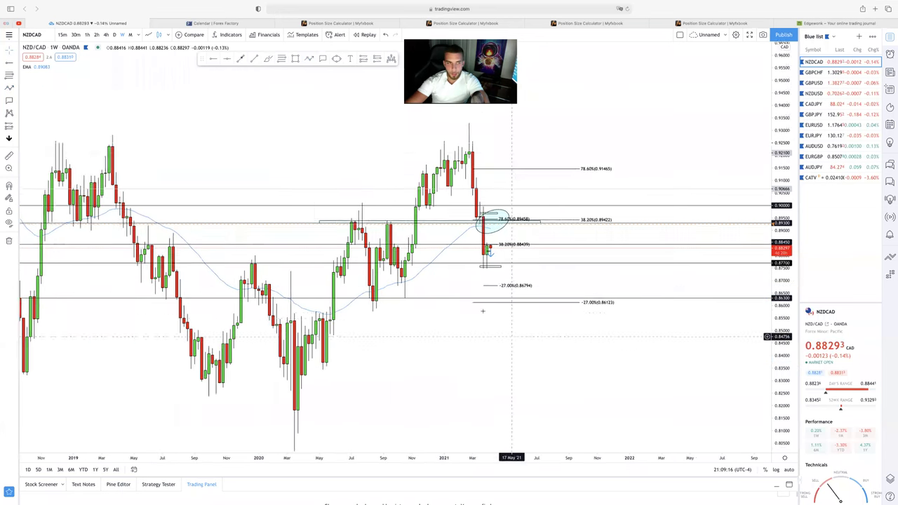
click(115, 35)
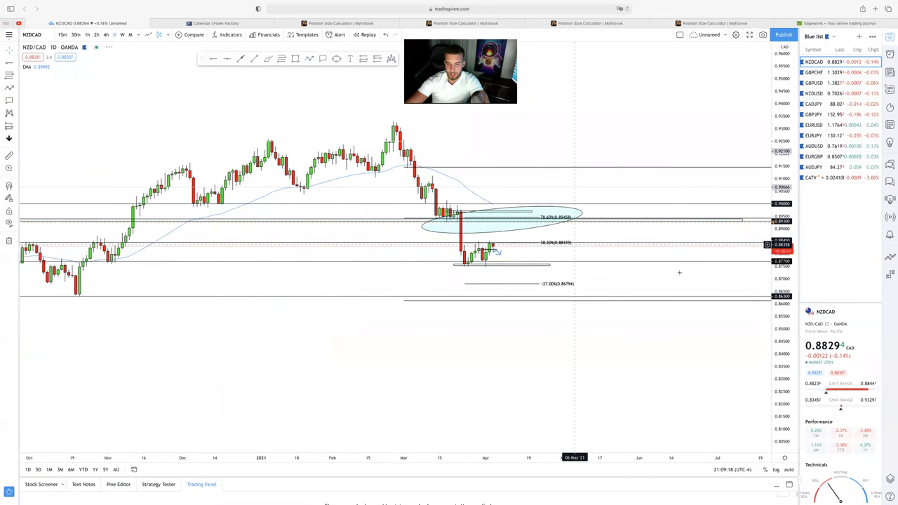
drag(778, 264, 778, 92)
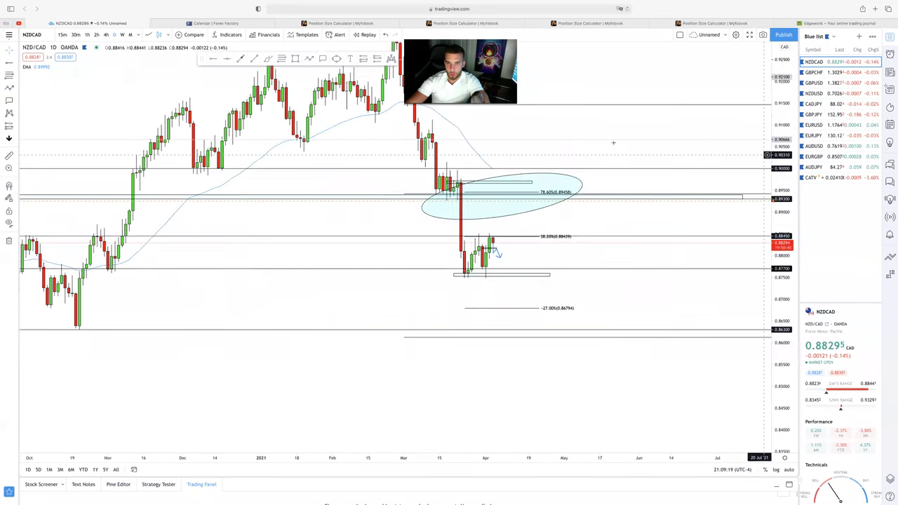
click(579, 177)
click(330, 82)
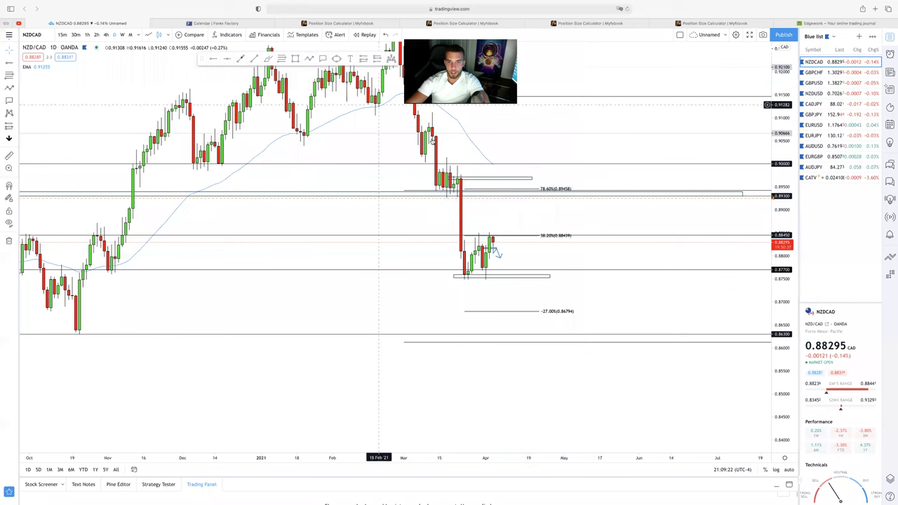
- Review the 0.8845 level on the daily chart with a temporary path and ellipse, discard both, and switch to the four-hour timeframe
scroll(411, 236, down, 1)
scroll(412, 236, down, 3)
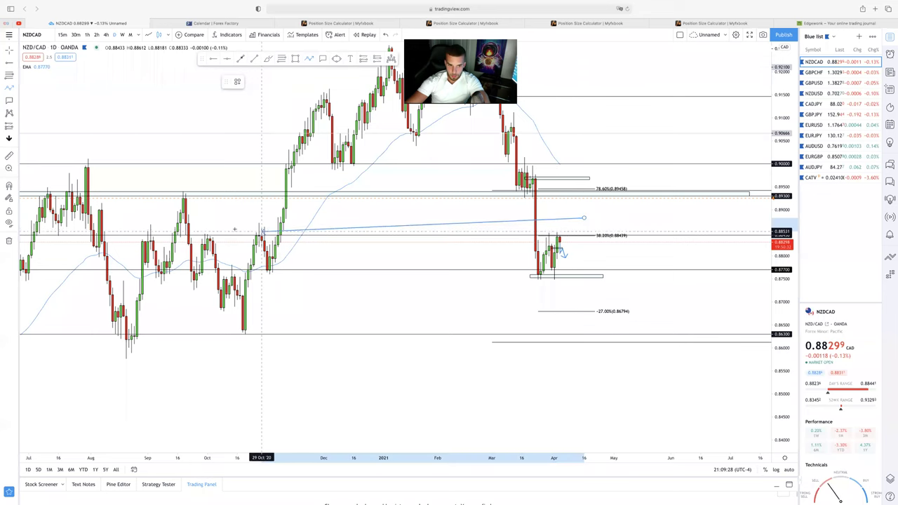
key(Escape)
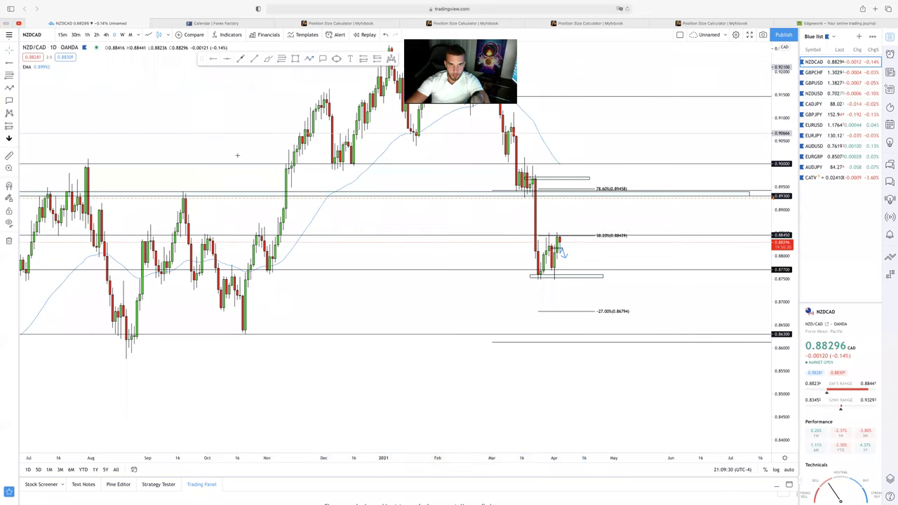
click(158, 226)
drag(155, 230, 563, 243)
click(330, 83)
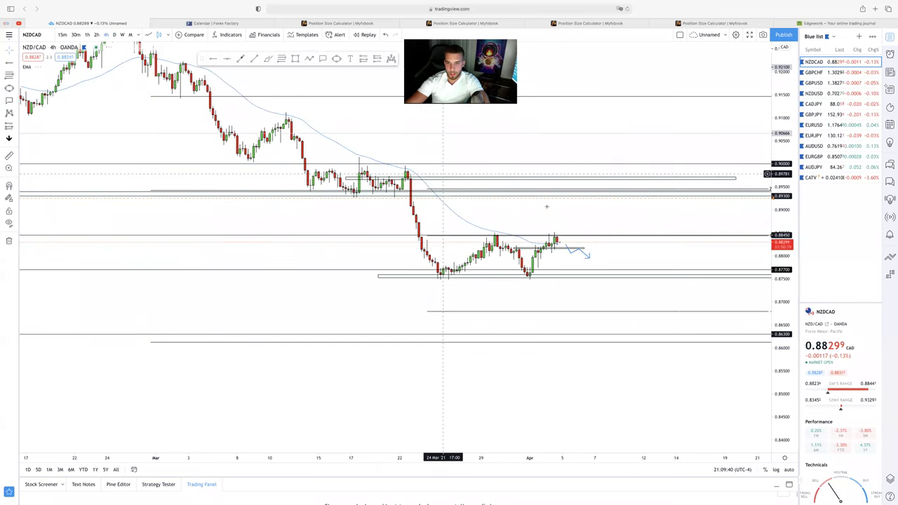
- Sketch a short drop from the early-April four-hour candles, discard it, and undo the accidental move of the 0.90666 horizontal line
drag(559, 244, 536, 243)
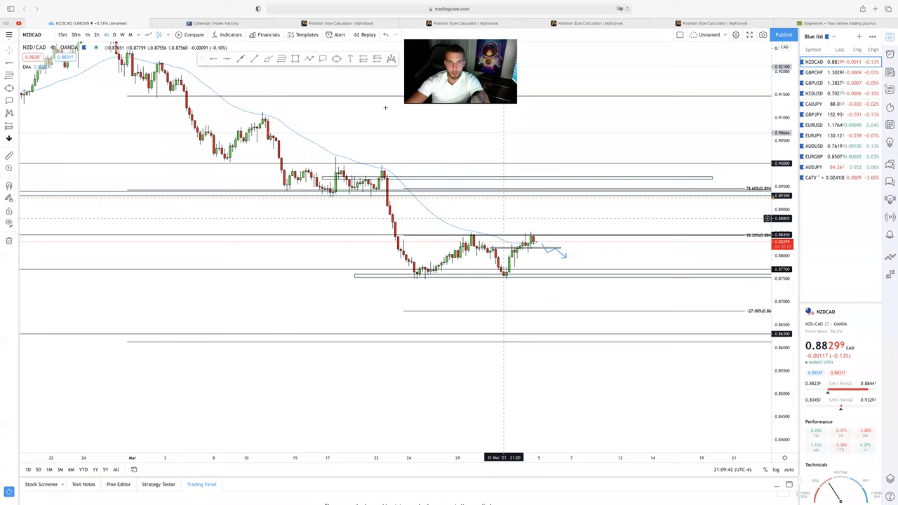
click(310, 59)
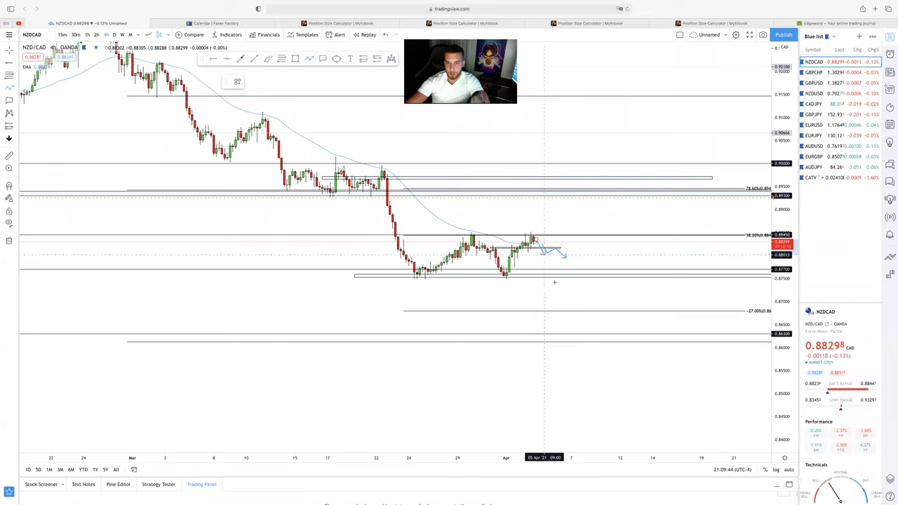
click(512, 191)
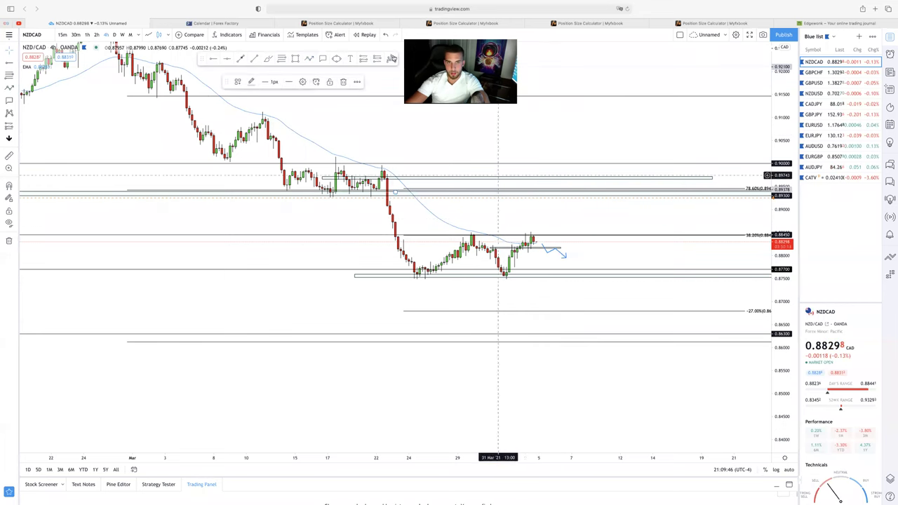
click(385, 35)
scroll(749, 138, down, 3)
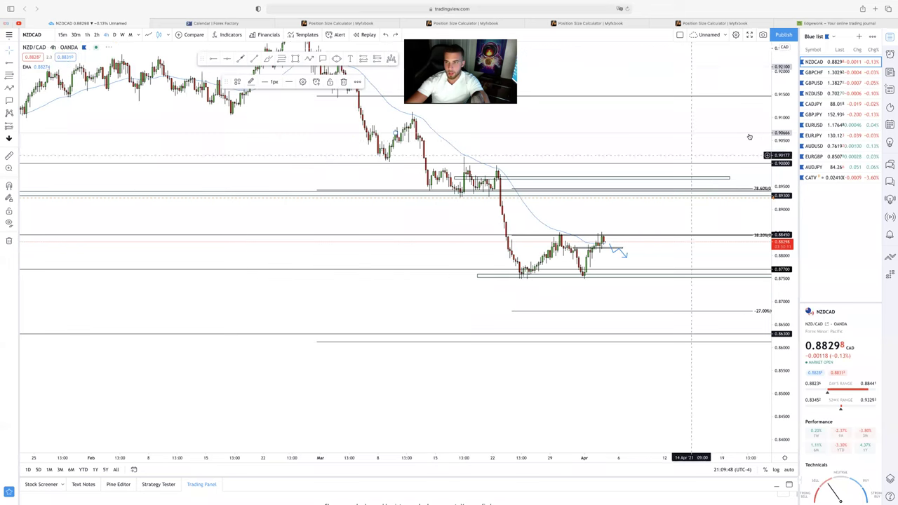
click(309, 59)
click(566, 111)
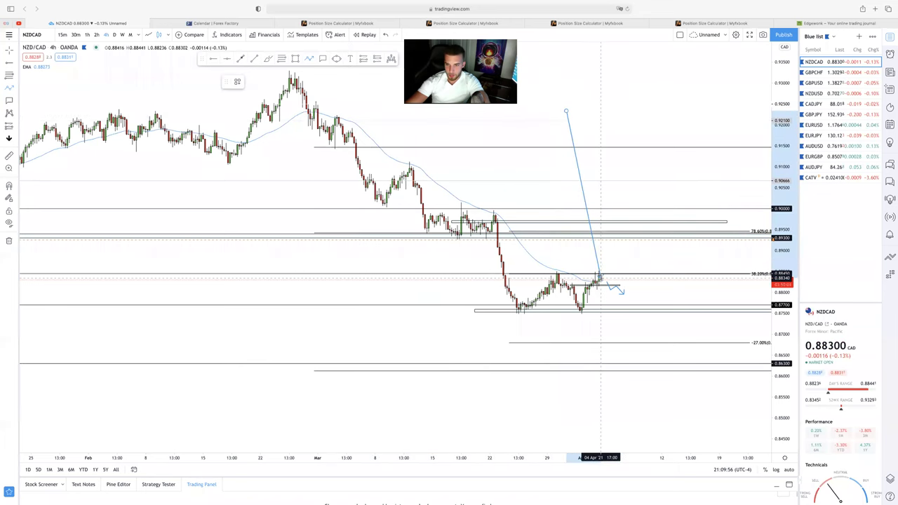
click(601, 277)
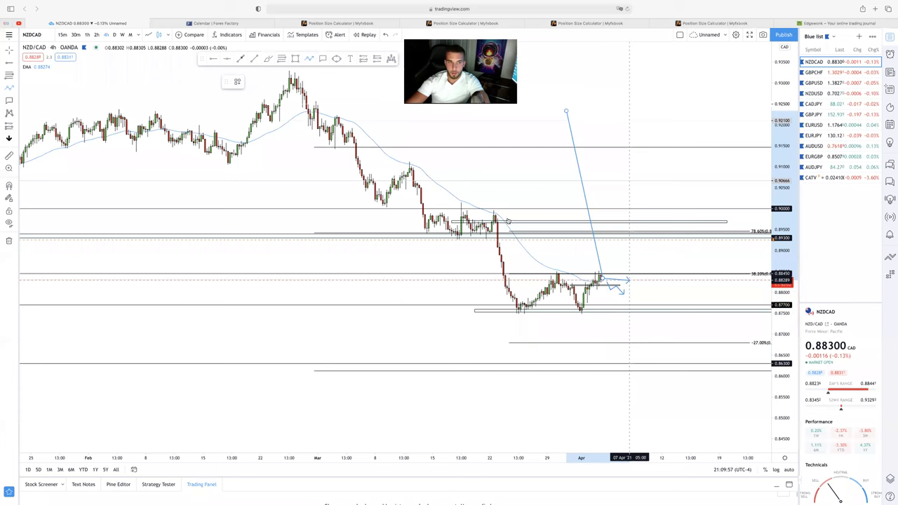
key(Escape)
- Switch the chart to the one-hour timeframe and reset the price scale to fit the late-March and early-April candles
scroll(508, 219, down, 10)
scroll(505, 189, up, 5)
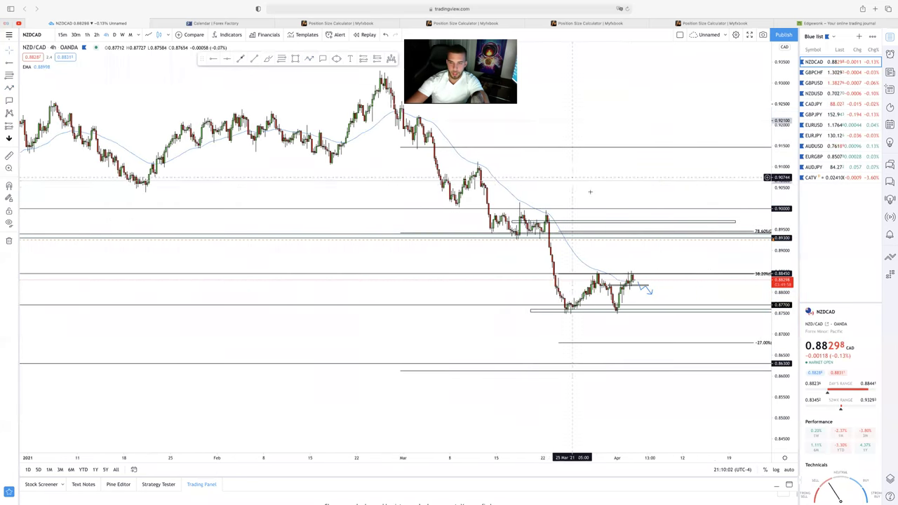
scroll(611, 252, up, 3)
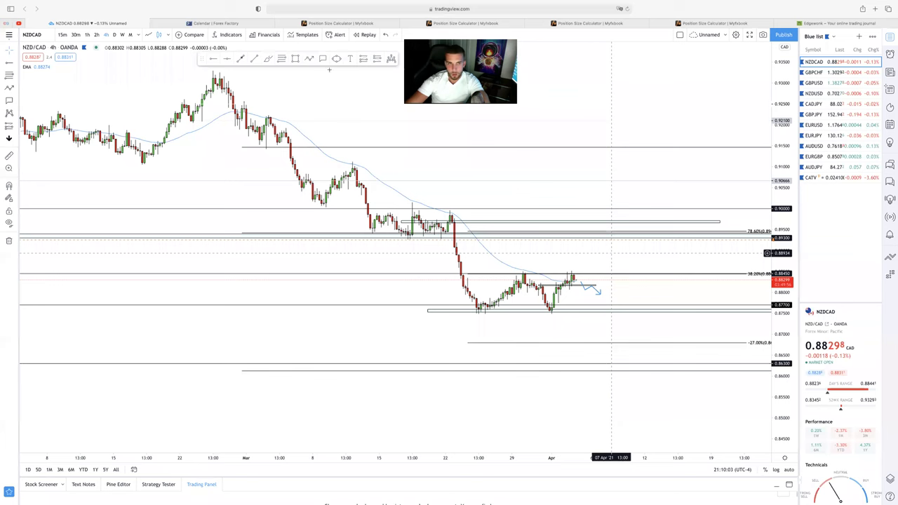
click(87, 35)
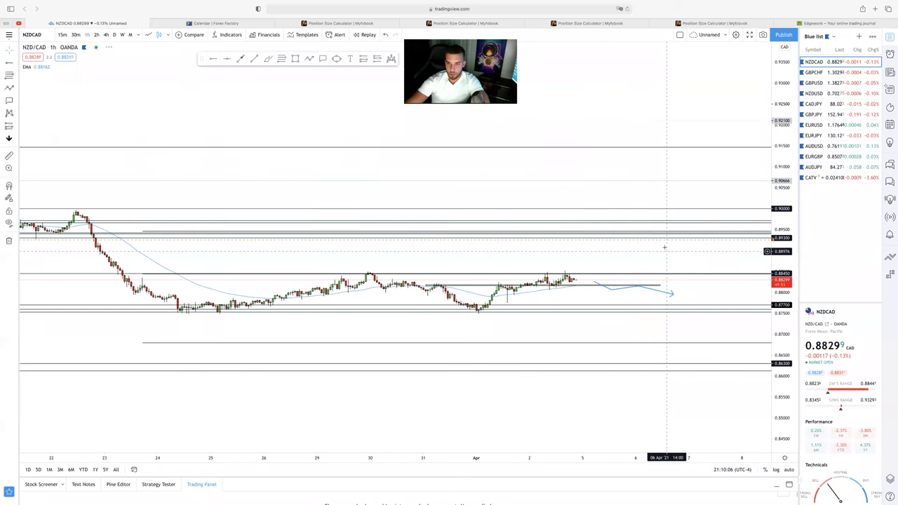
right_click(687, 270)
click(685, 266)
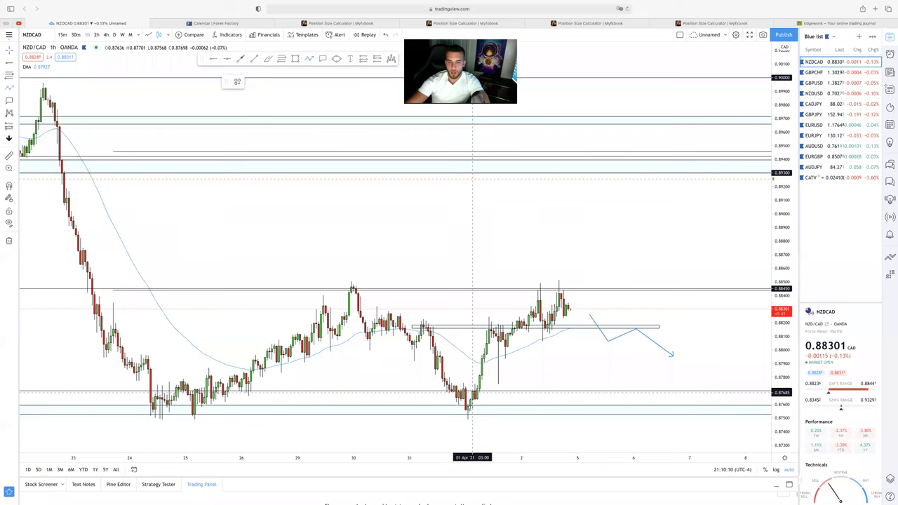
- Trace the one-hour swings up from the 1 April low, project a break and retest of the small zone near 0.8817, and discard the path
click(463, 414)
click(490, 321)
click(506, 348)
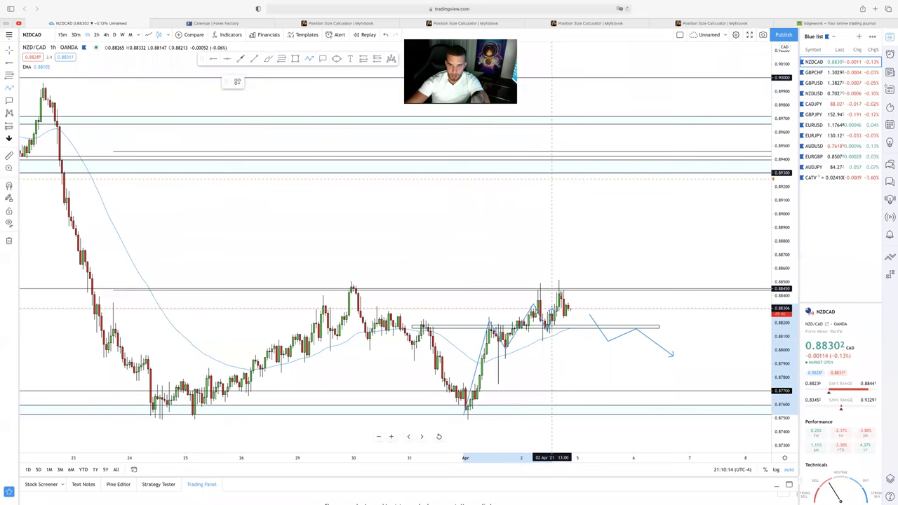
mouse_move(565, 304)
mouse_down()
mouse_move(568, 335)
mouse_move(582, 346)
mouse_move(598, 328)
mouse_up()
click(598, 328)
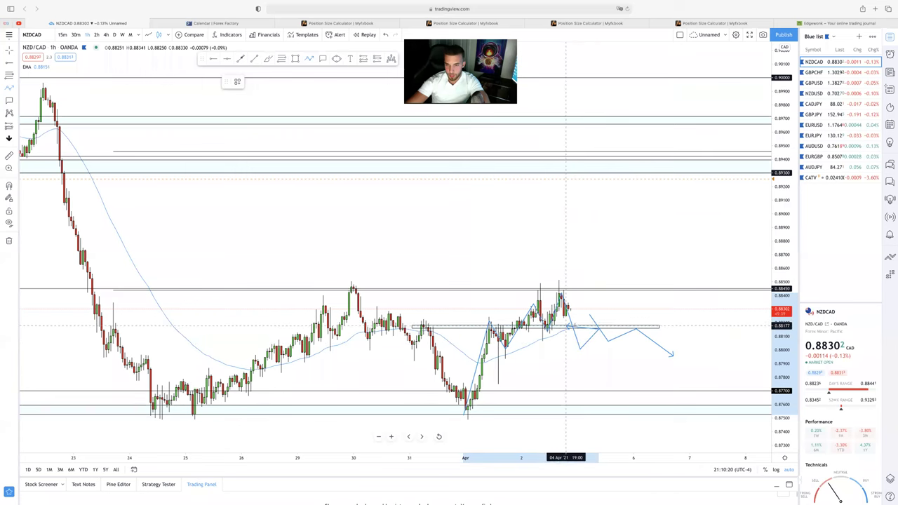
key(Escape)
- Return to the four-hour timeframe and examine the price structure from mid-2020 to April 2021
click(106, 34)
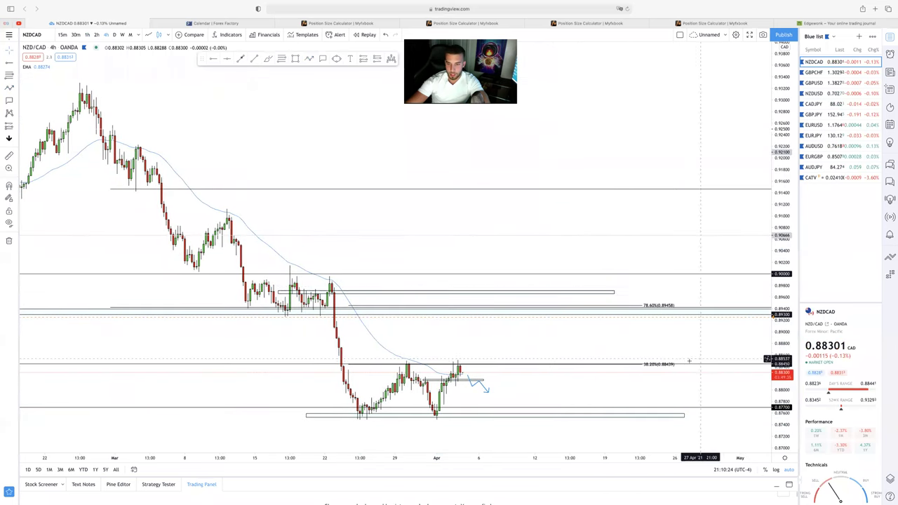
scroll(625, 357, down, 5)
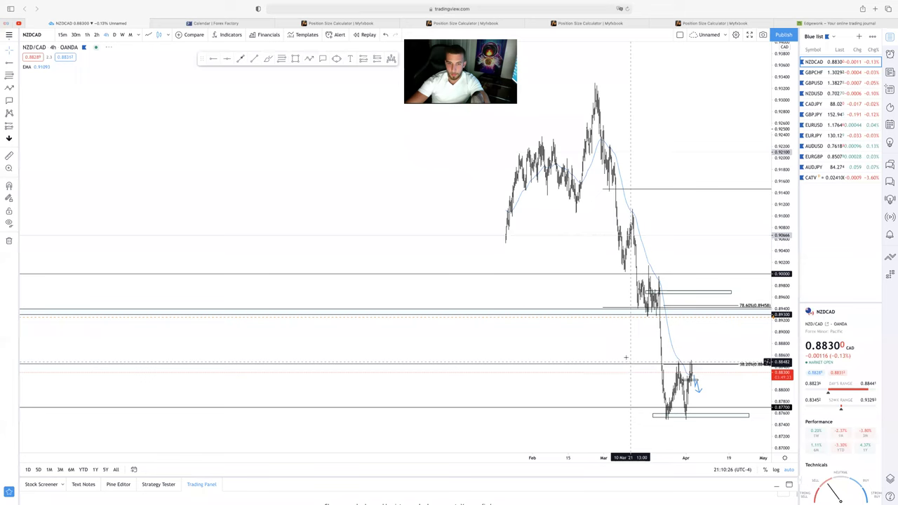
scroll(484, 232, down, 4)
scroll(491, 214, up, 3)
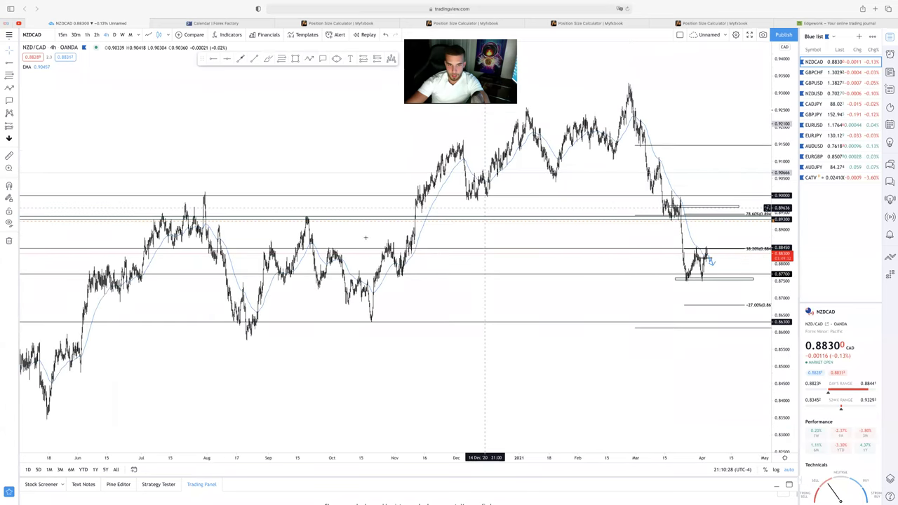
scroll(390, 217, up, 3)
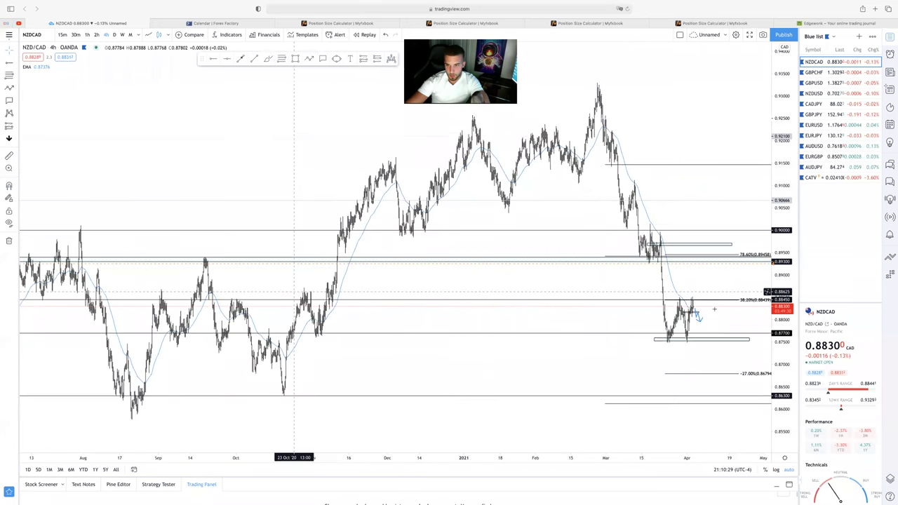
scroll(621, 301, up, 2)
- Switch the chart to the daily timeframe and frame the candles from July 2020 to April 2021 with the smaller Fibonacci retracement
click(114, 35)
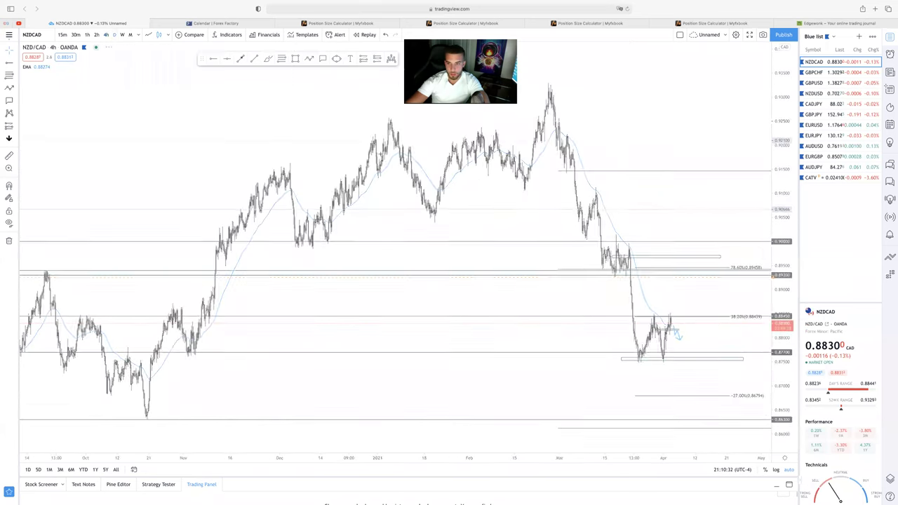
scroll(381, 156, up, 4)
scroll(383, 160, up, 2)
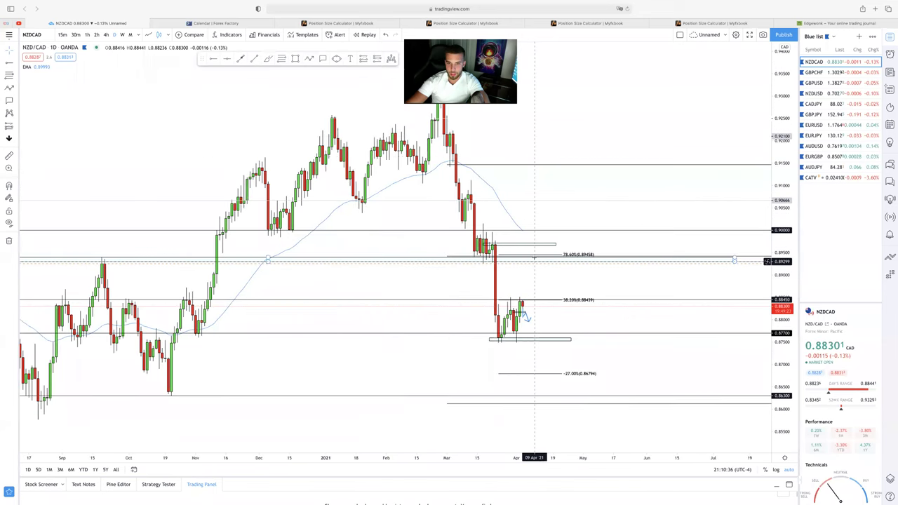
scroll(535, 260, down, 3)
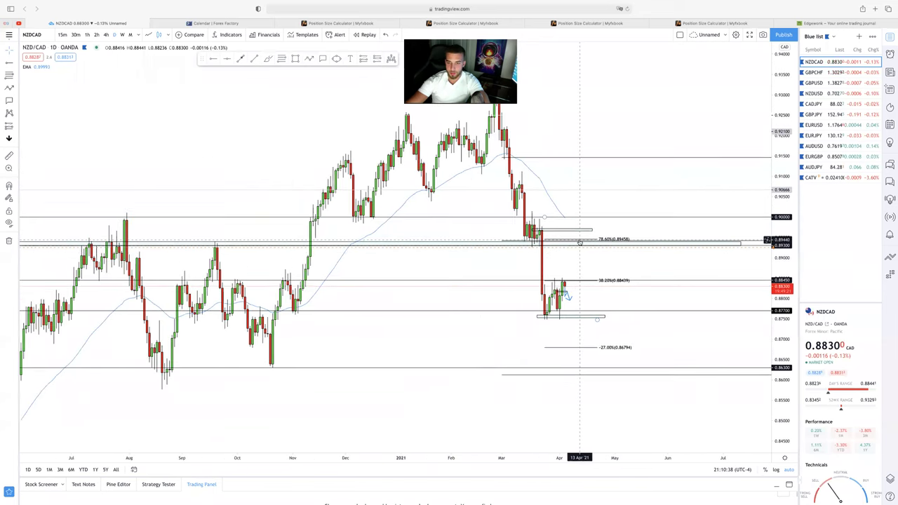
- Sketch a path projecting a stepped daily drop from the early-April candles to the support rectangle near 0.875, and discard it
click(308, 59)
click(566, 283)
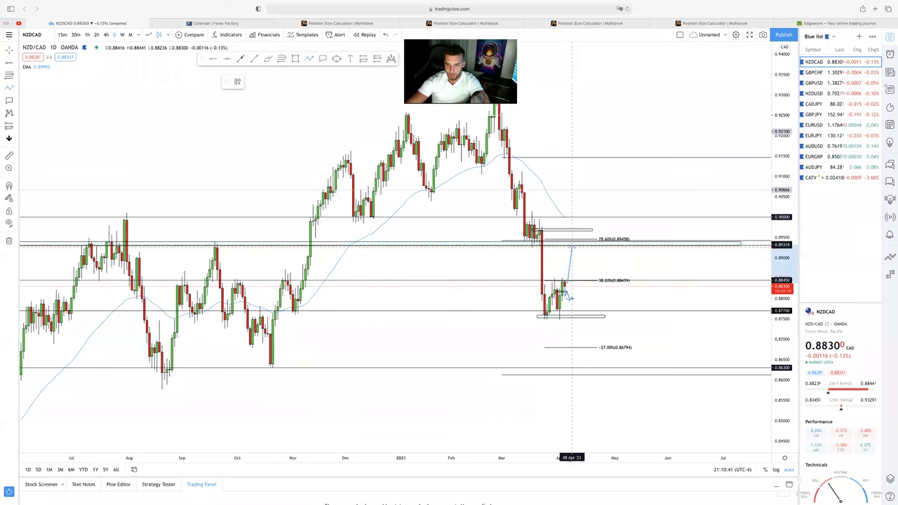
click(572, 304)
drag(582, 295, 587, 317)
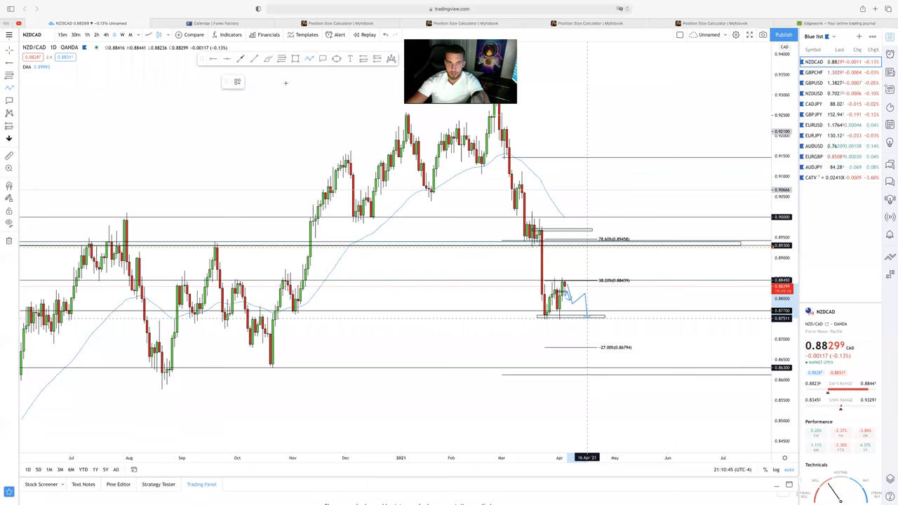
key(Escape)
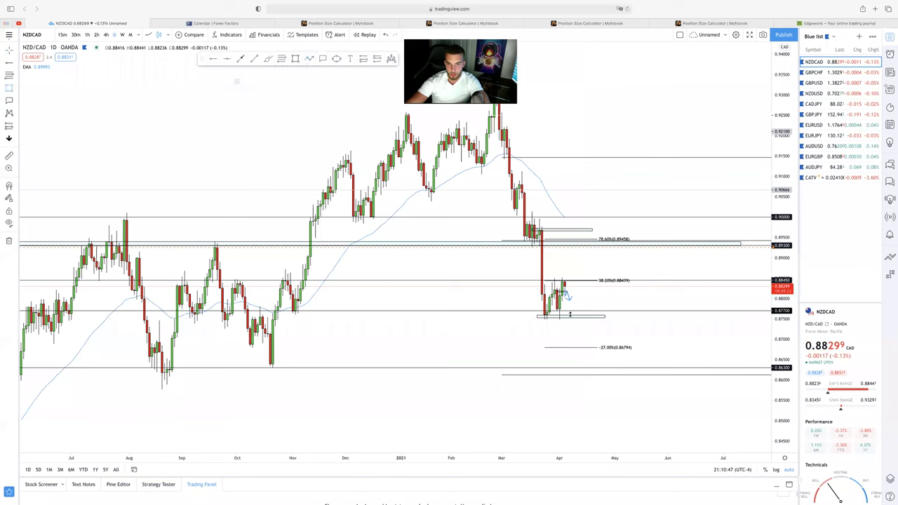
- Draw a narrow rectangle beside the early-April daily candles, from about 0.8792 down through the support zone to about 0.8740
drag(570, 296, 573, 320)
click(575, 324)
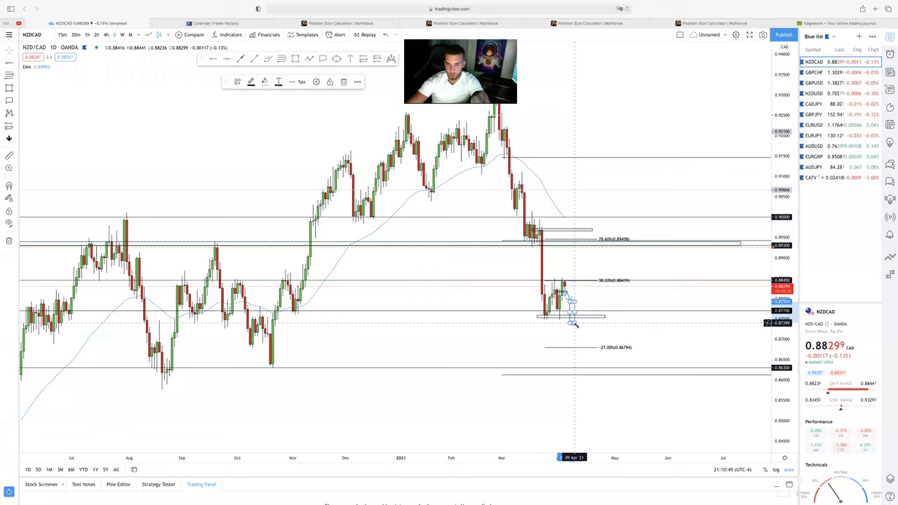
- Reshape the narrow rectangle beside the early-April daily candles upward to about 0.8866, and delete it
drag(580, 362, 576, 271)
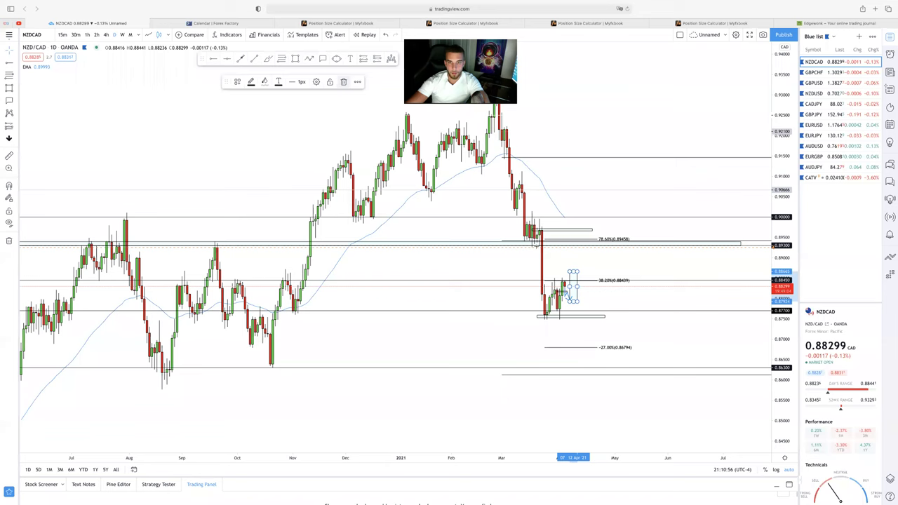
click(343, 82)
- Sketch a path projecting a daily rise to the 0.8930 resistance followed by a stepped drop toward about 0.8700, and discard it
click(309, 59)
click(570, 273)
click(580, 279)
click(585, 260)
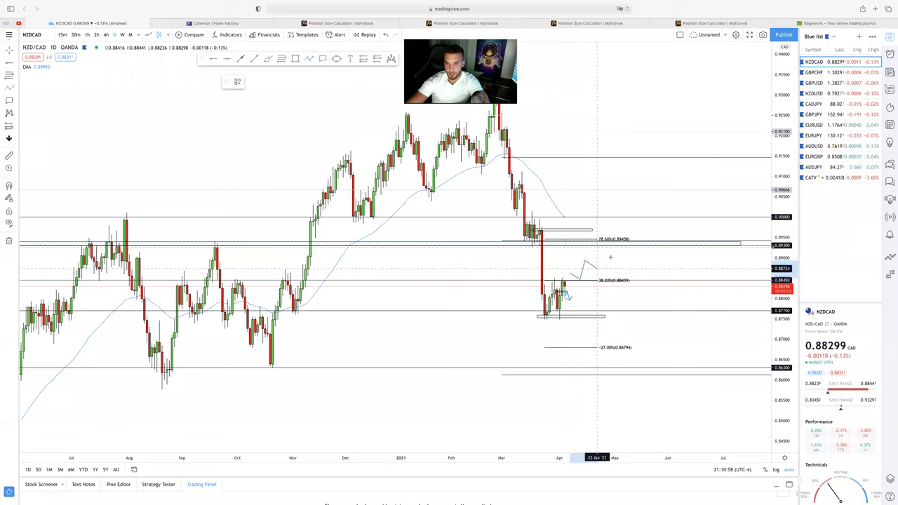
click(617, 242)
click(628, 265)
click(640, 271)
click(648, 268)
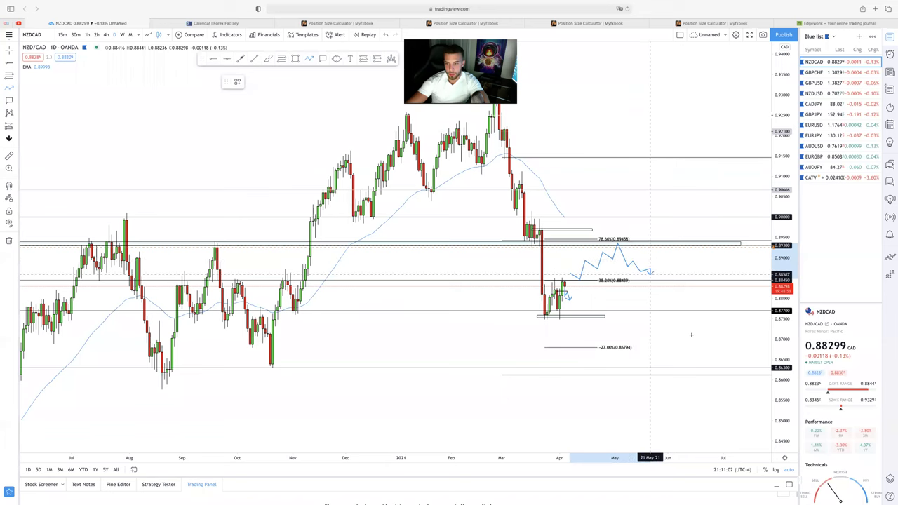
click(652, 306)
click(670, 297)
click(674, 341)
click(700, 335)
key(Escape)
scroll(687, 343, down, 2)
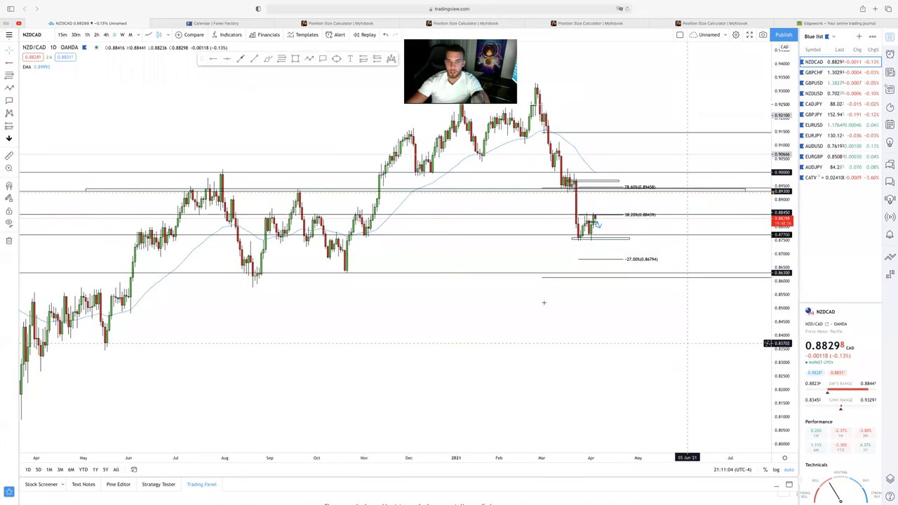
scroll(609, 315, up, 2)
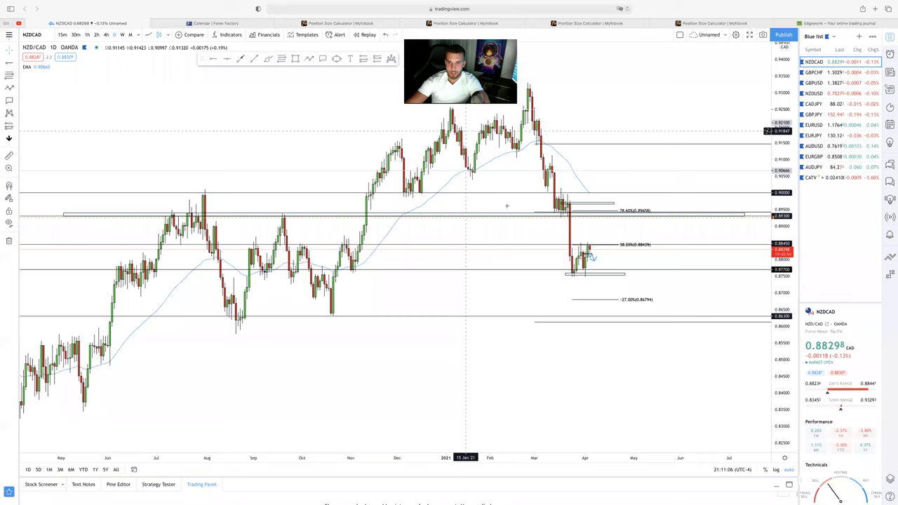
scroll(394, 228, up, 1)
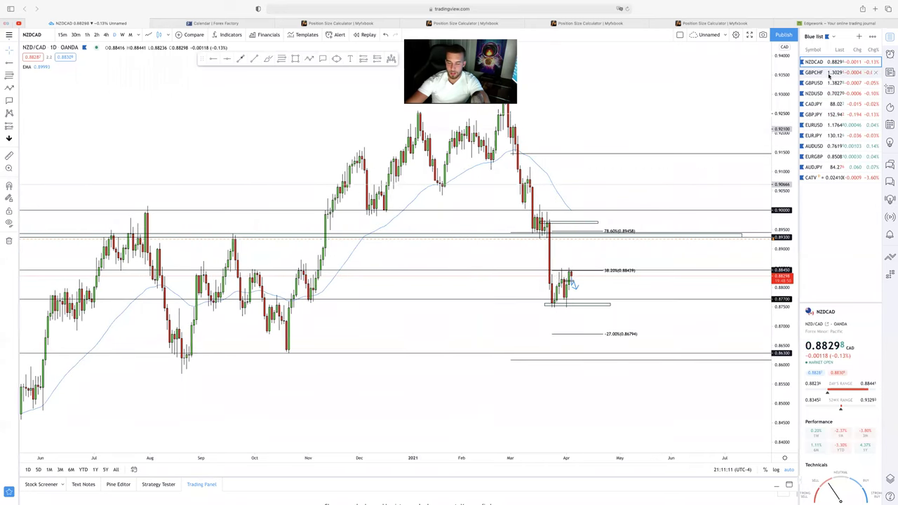
- Open the GBP/CHF chart from the watchlist and show it on the weekly timeframe
click(824, 74)
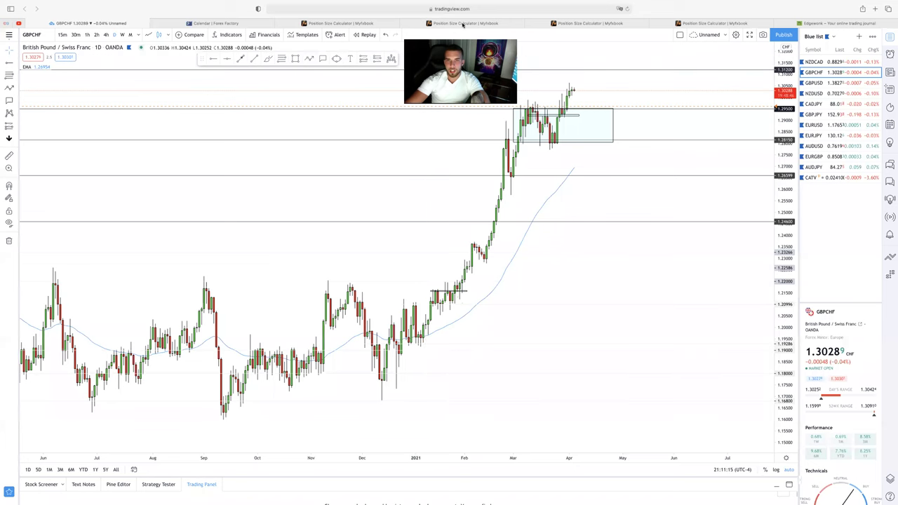
mouse_move(450, 3)
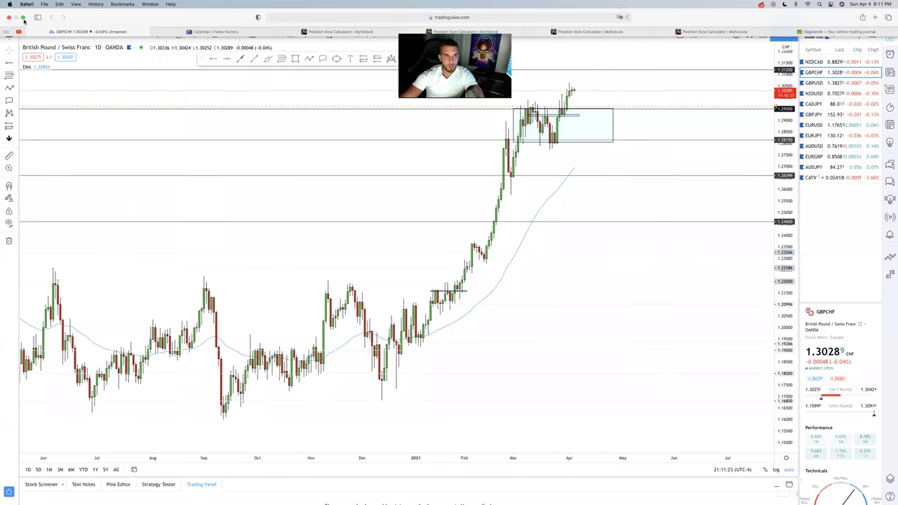
scroll(137, 98, down, 2)
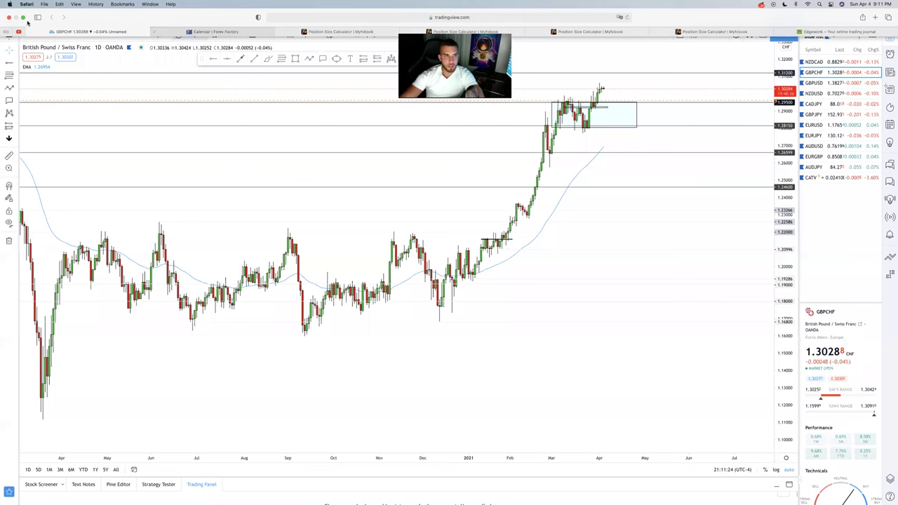
click(23, 17)
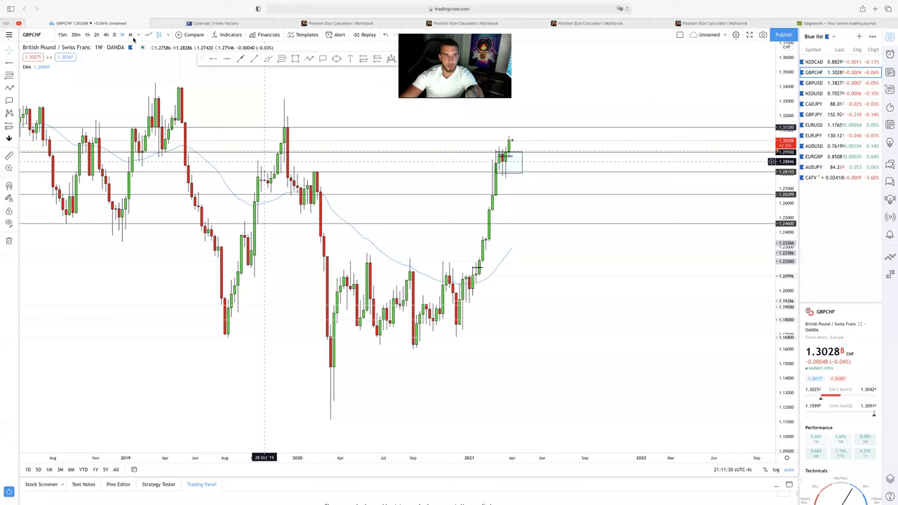
- Switch GBP/CHF to the monthly timeframe and examine the candles from late 2015 to April 2021
click(131, 35)
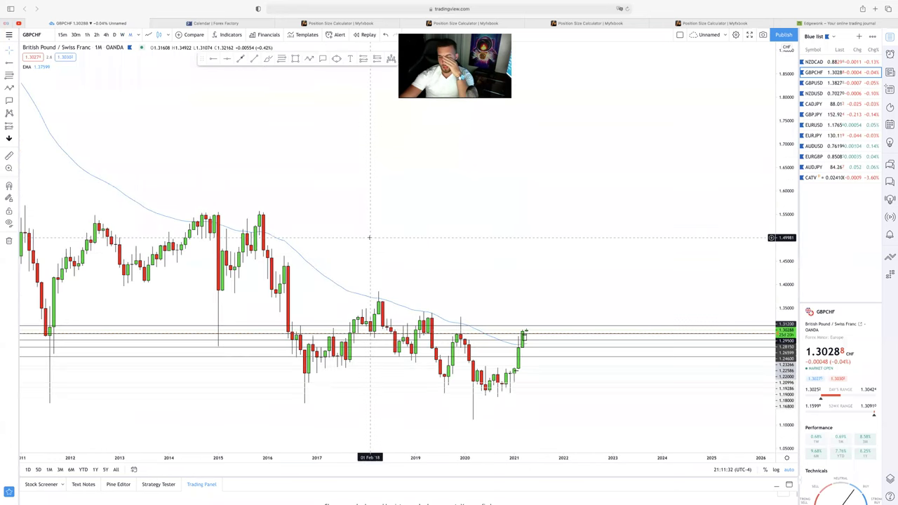
scroll(369, 237, up, 3)
scroll(409, 289, up, 2)
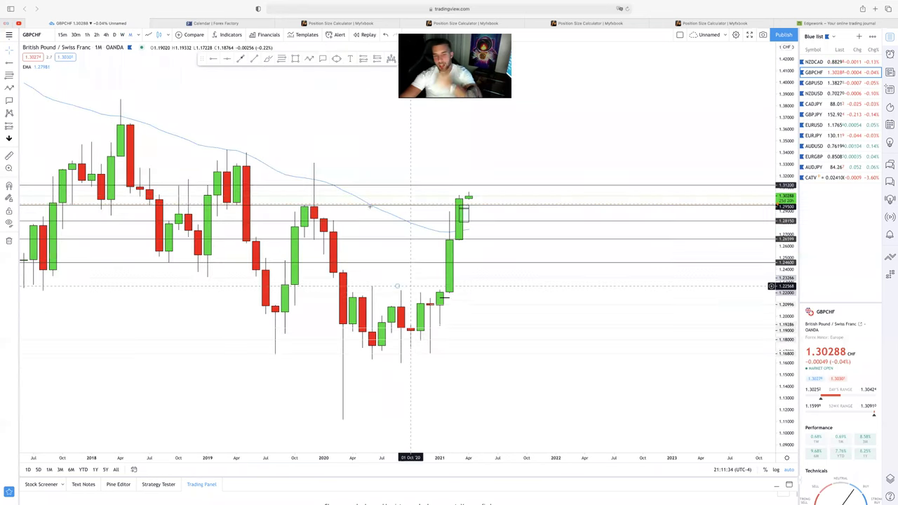
click(468, 129)
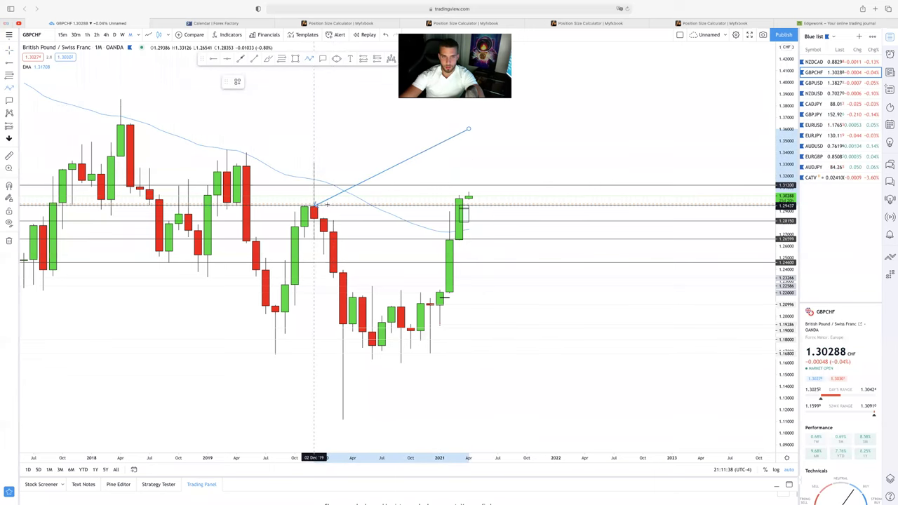
key(Escape)
scroll(332, 206, down, 2)
scroll(332, 207, left, 2)
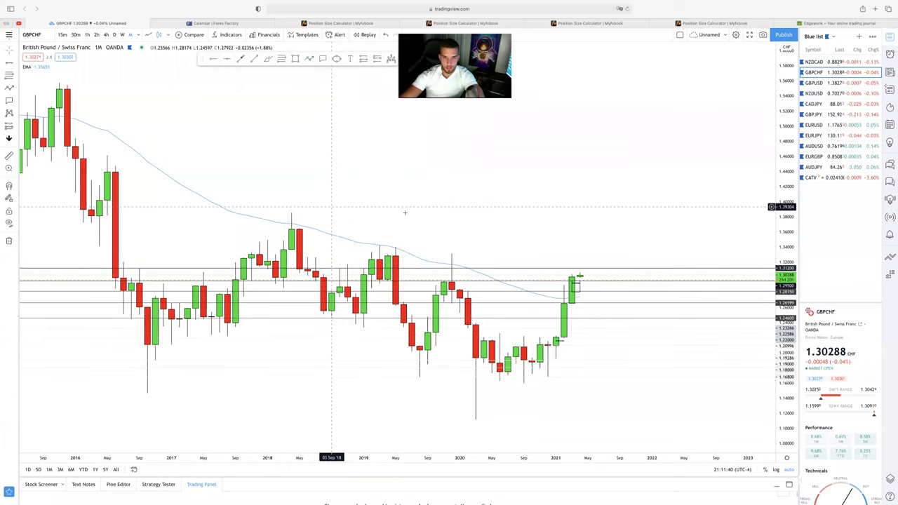
- Trace the monthly swings from the 2019 high through the following low and late-2019 high to the mid-2020 low, and discard the path
click(308, 58)
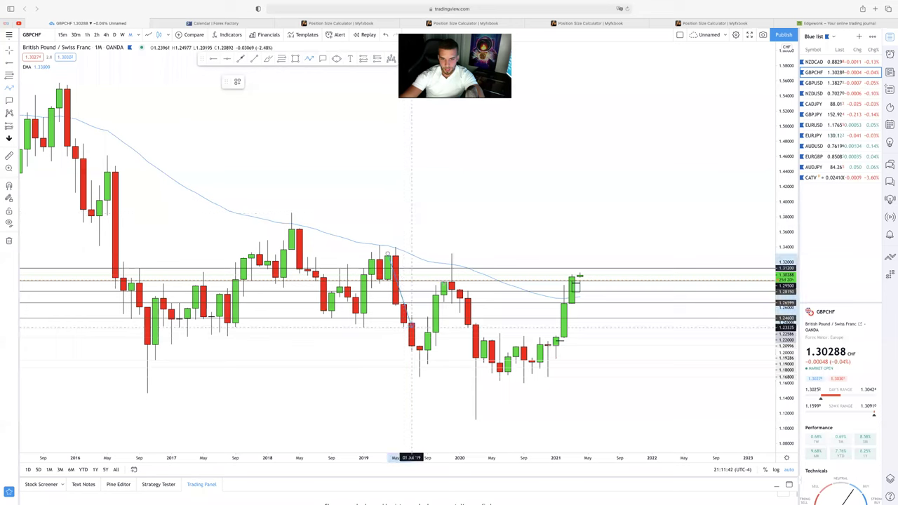
click(412, 357)
click(499, 366)
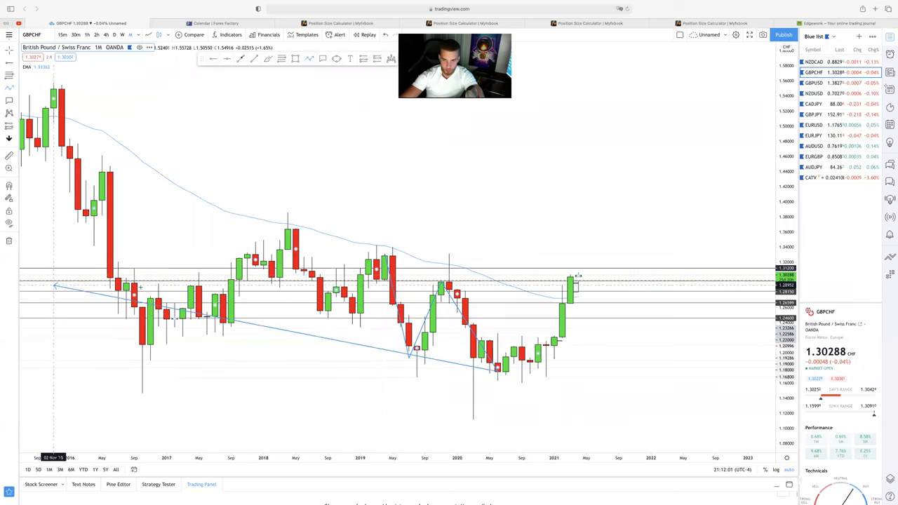
key(Escape)
scroll(567, 266, up, 3)
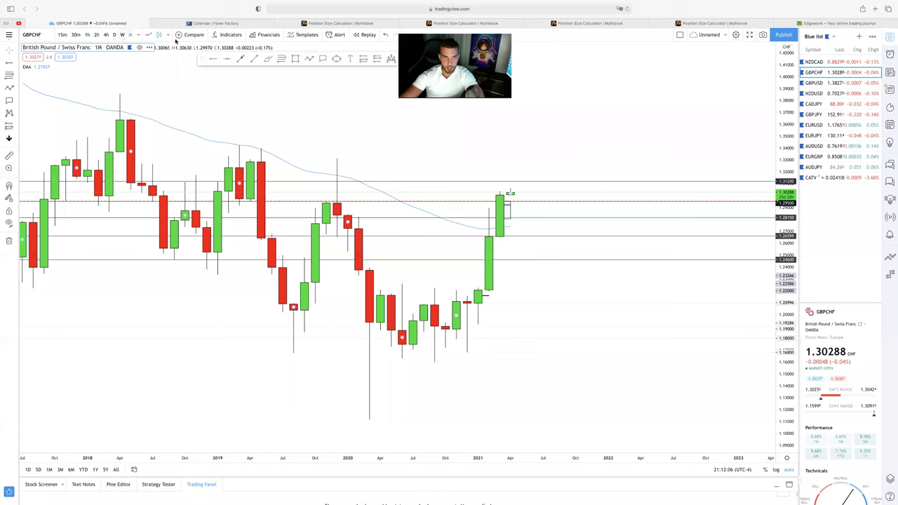
- Sketch a path from the latest monthly candle down to the 1.2950 level and back to the December 2019 high, and discard it
mouse_move(568, 7)
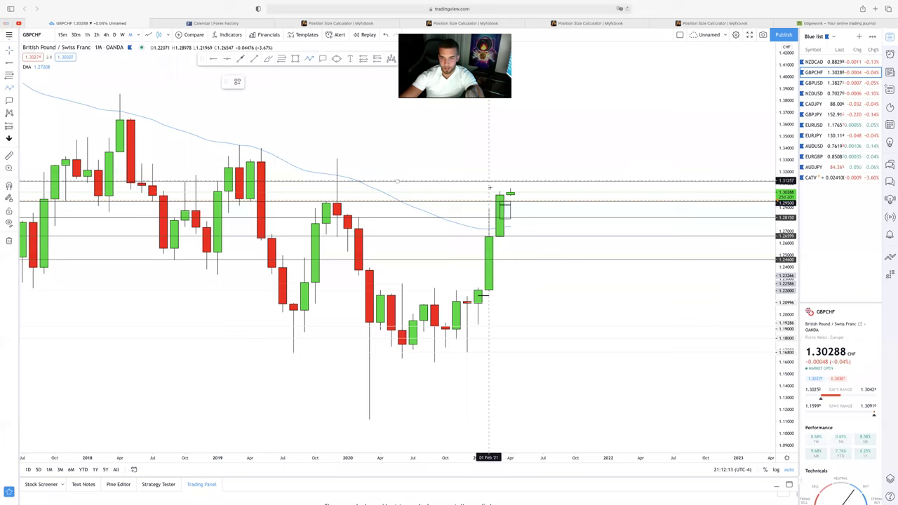
click(516, 197)
drag(518, 199, 338, 201)
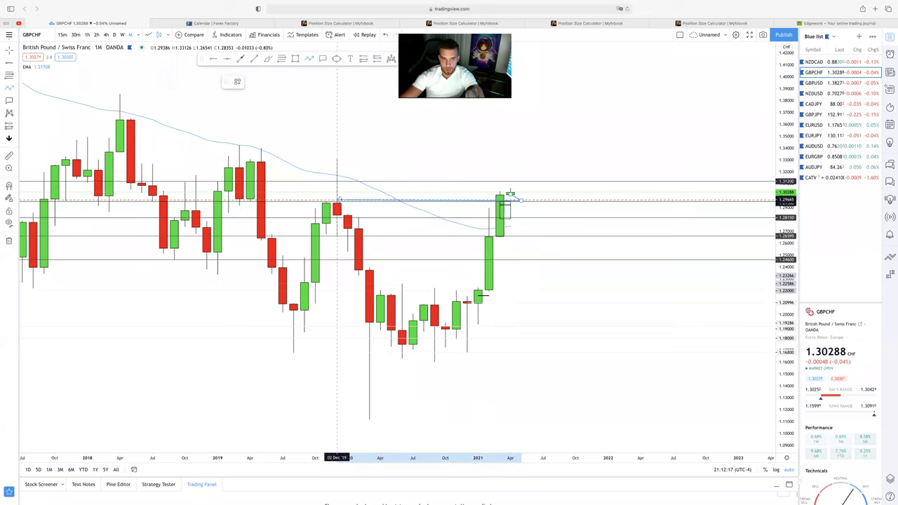
key(Escape)
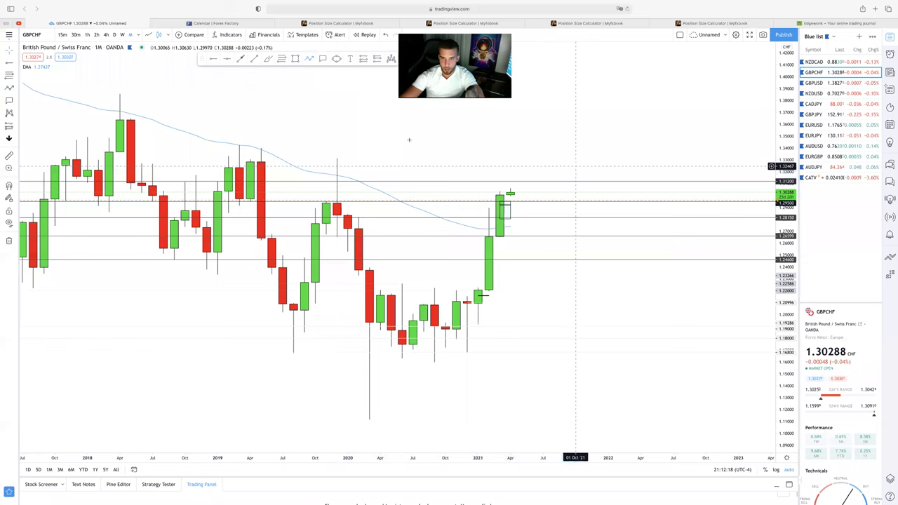
- On the weekly timeframe, sketch a path projecting a pullback to the 1.2950 level and a rise to about 1.3220, and discard it
click(123, 35)
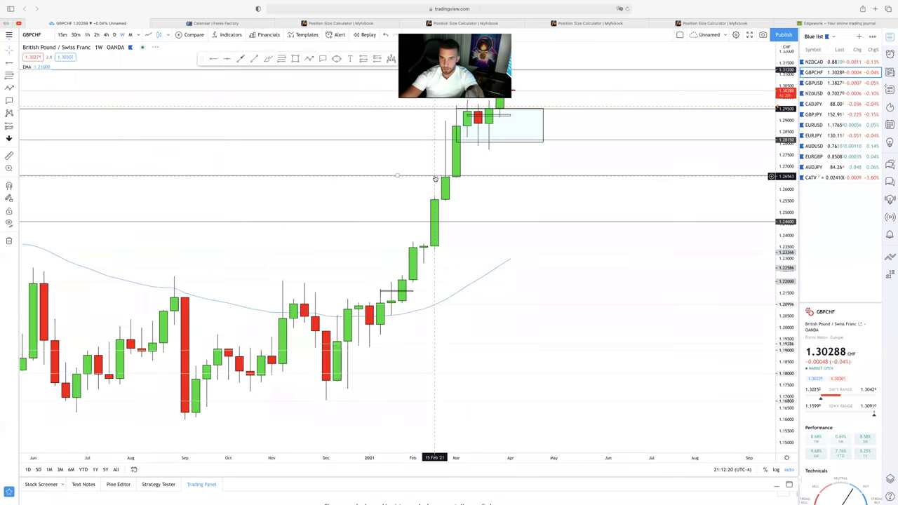
scroll(435, 179, down, 3)
scroll(434, 179, down, 2)
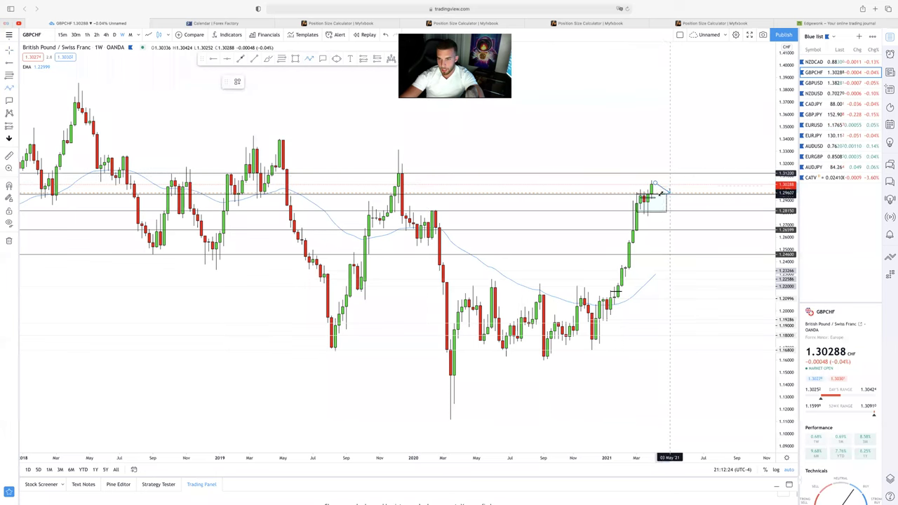
scroll(669, 193, up, 5)
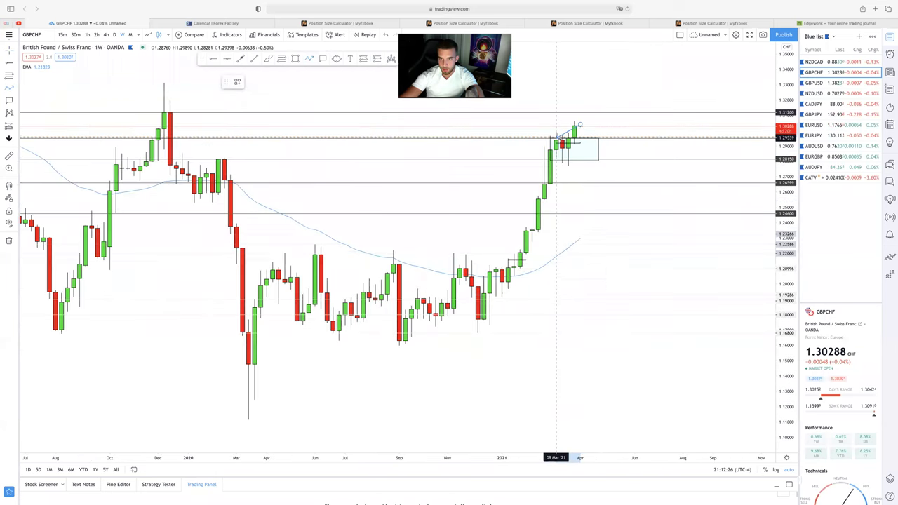
scroll(561, 138, down, 3)
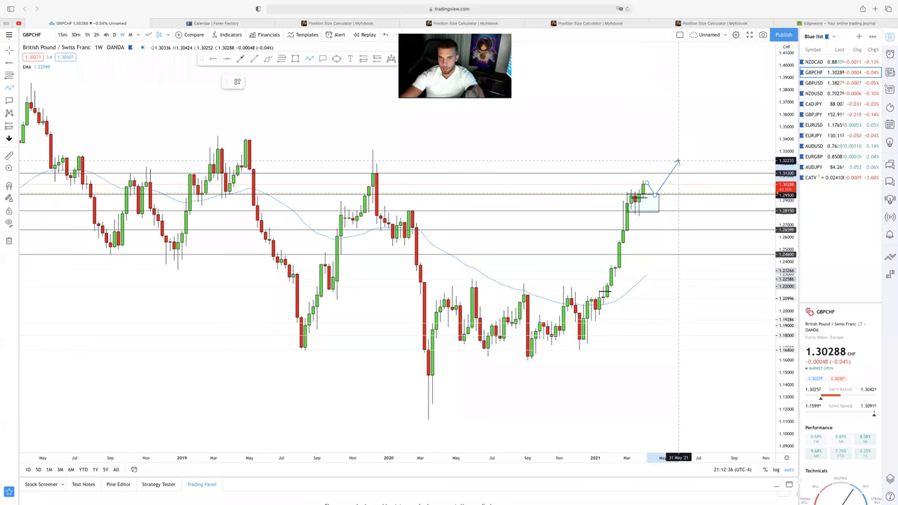
key(Escape)
- Switch GBP/CHF to the daily timeframe and frame the rally from November 2020 to April 2021 with the shaded consolidation rectangle
click(114, 35)
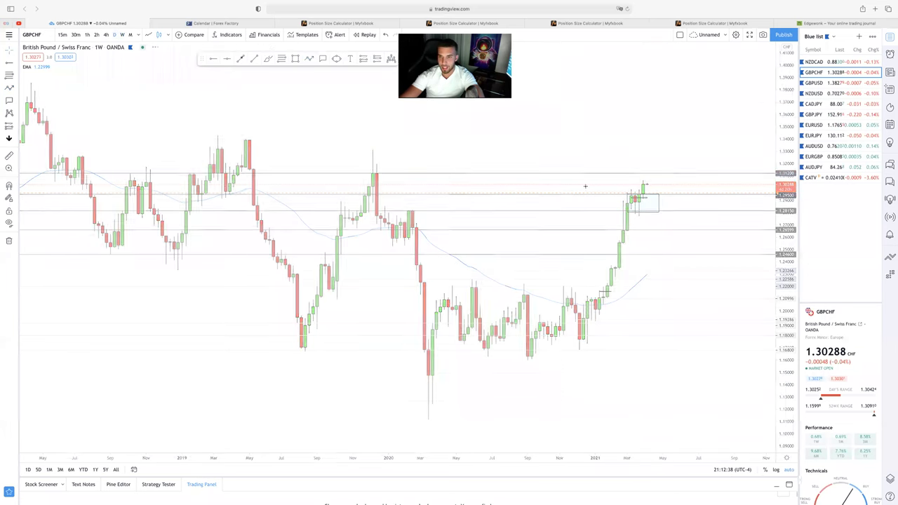
scroll(583, 193, up, 2)
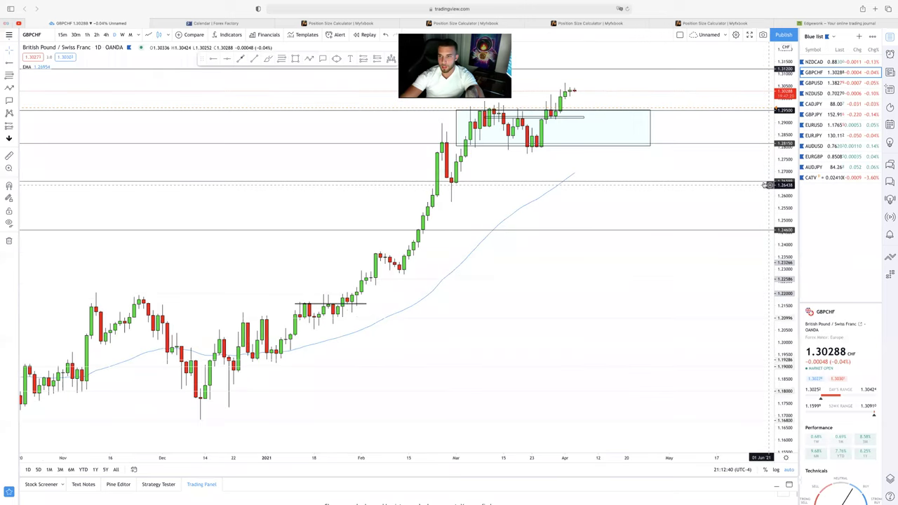
drag(785, 185, 785, 192)
drag(693, 173, 678, 221)
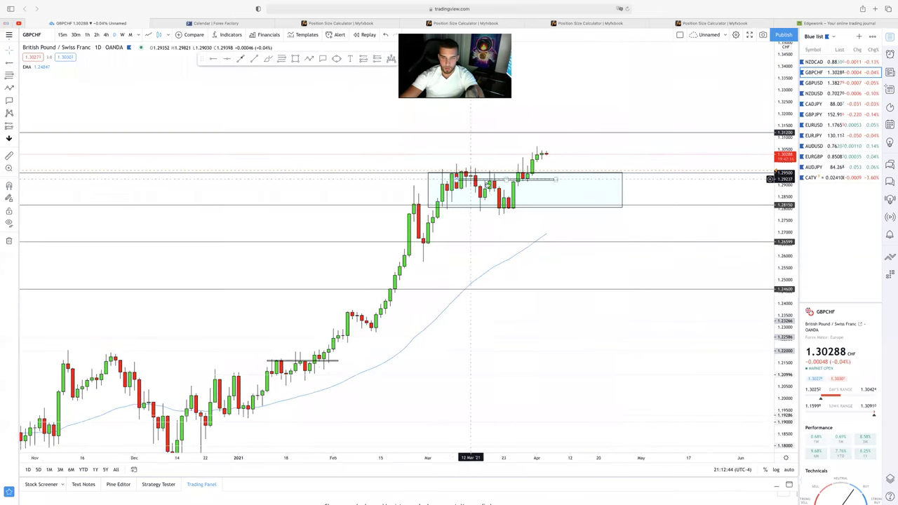
- Sketch a path from the latest daily candle down to the 1.2950 level and back up to about 1.3010, and discard it
click(314, 61)
click(546, 152)
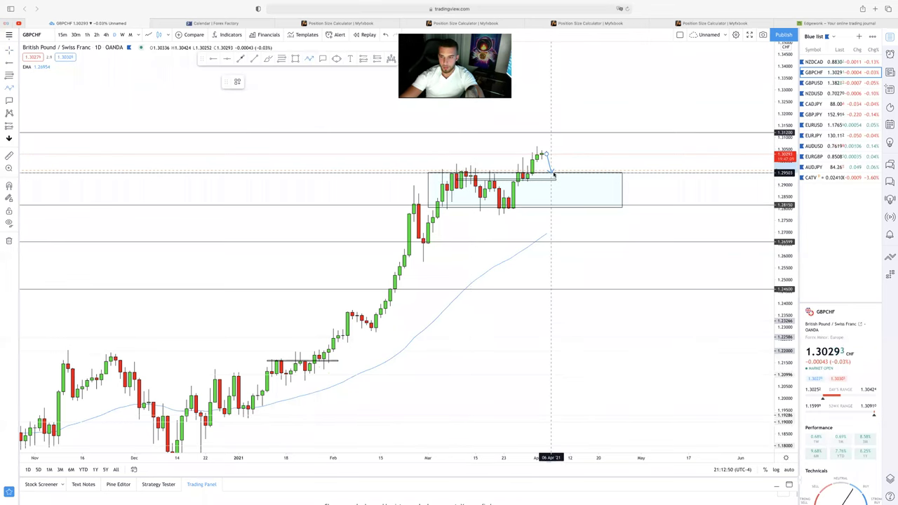
click(552, 173)
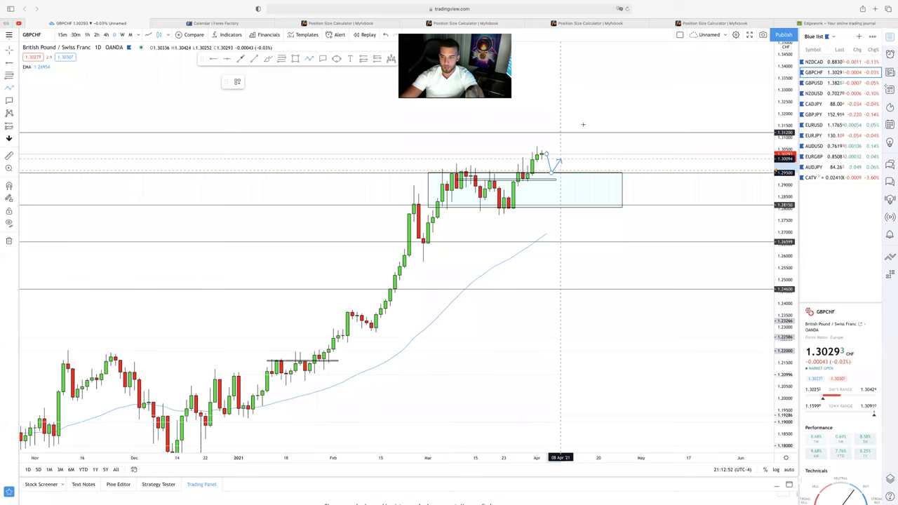
key(Escape)
- Compare the current daily price area with the late-2019 highs around the 1.3120 level
scroll(447, 136, down, 10)
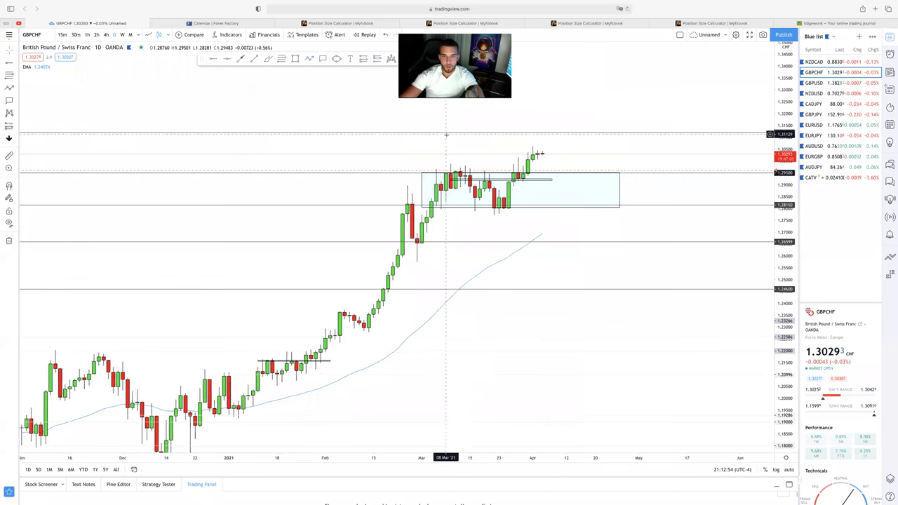
click(307, 59)
click(333, 108)
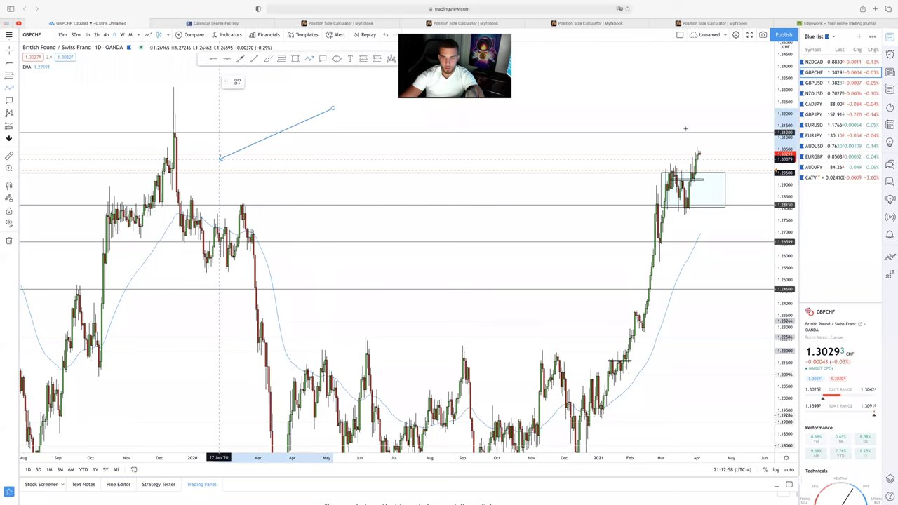
scroll(416, 153, up, 6)
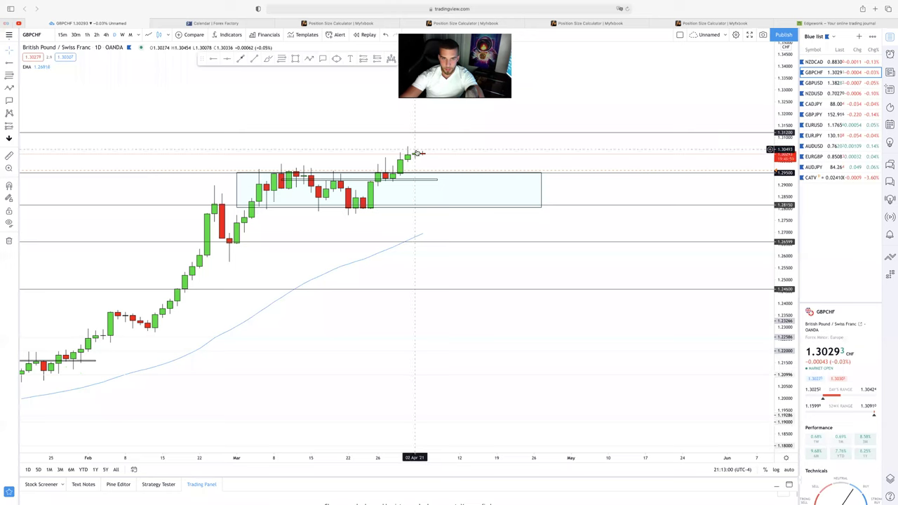
scroll(360, 102, down, 2)
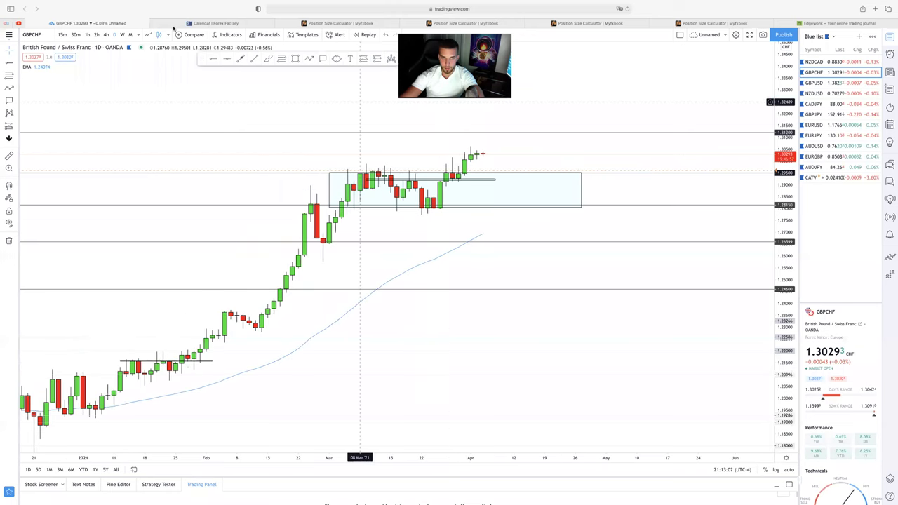
- Switch GBP/CHF to the four-hour timeframe and rescale the chart to frame the candles from late January to April 2021
scroll(382, 104, down, 10)
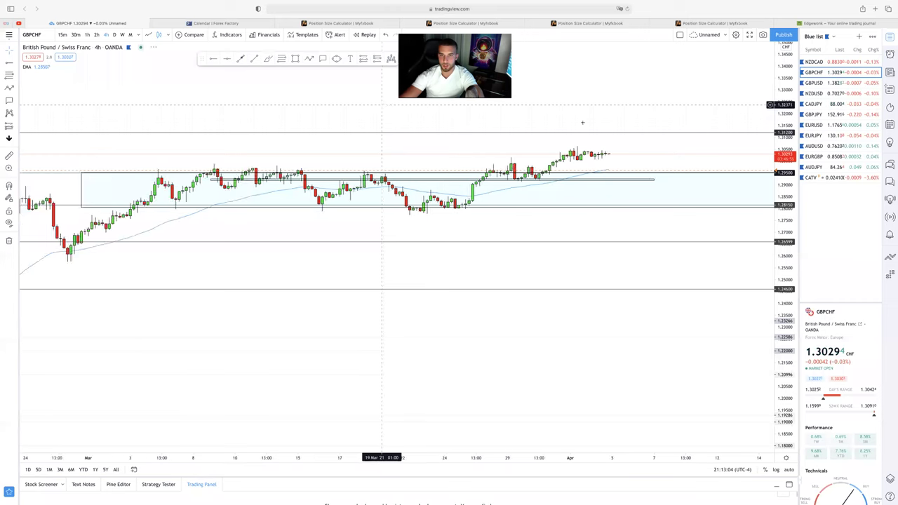
drag(783, 168, 769, 64)
drag(723, 88, 601, 118)
scroll(593, 124, down, 2)
- Sketch a path from the latest GBP/CHF four-hour candle stepping down to the 1.2950 level, and discard it
click(309, 59)
click(579, 132)
click(586, 145)
click(597, 140)
click(602, 155)
click(622, 151)
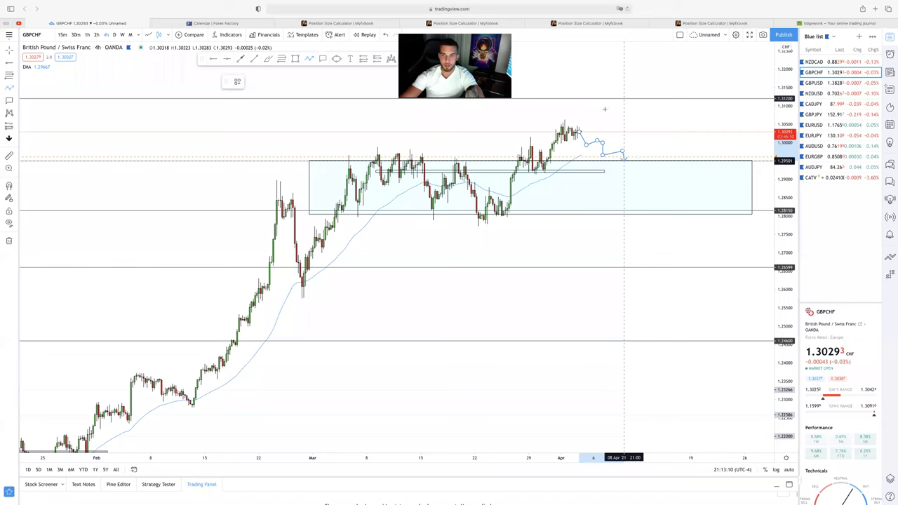
key(Escape)
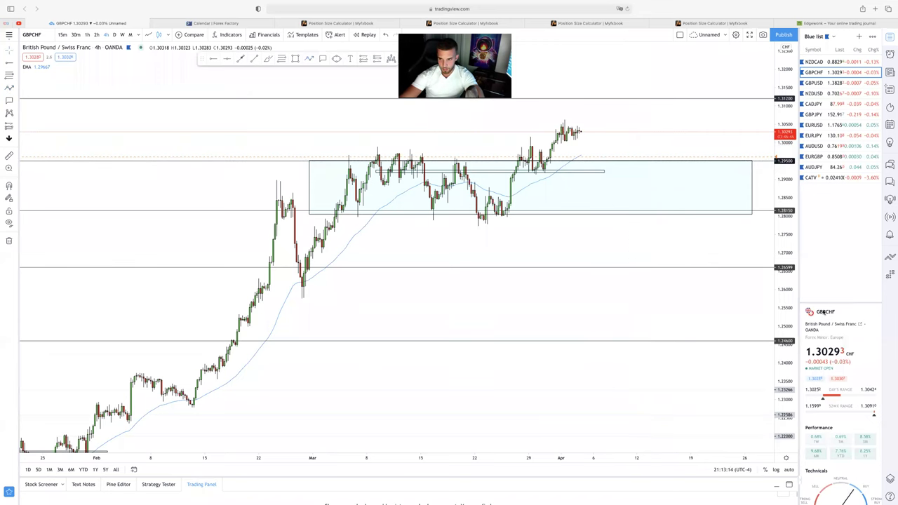
- Reset the chart view and switch GBP/CHF back to the daily timeframe, framing the candles from March 2020 to April 2021
right_click(584, 288)
click(610, 295)
click(114, 34)
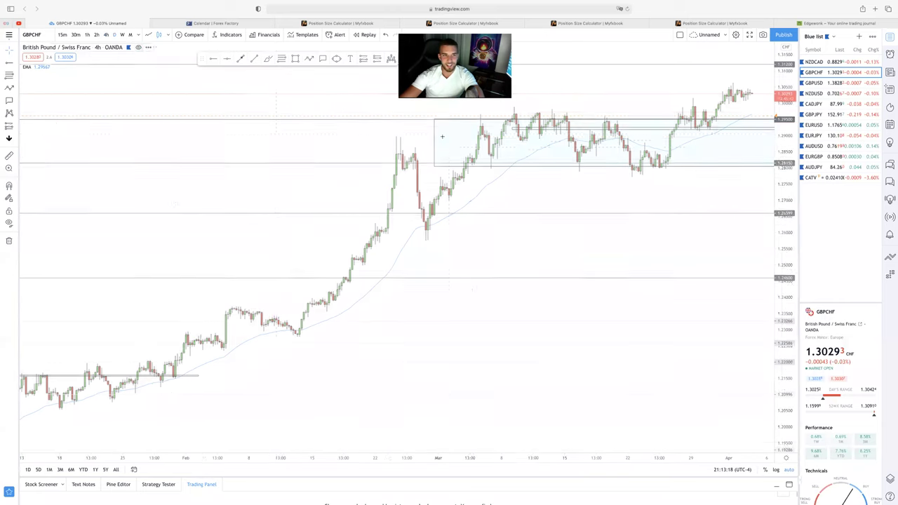
drag(748, 257, 632, 251)
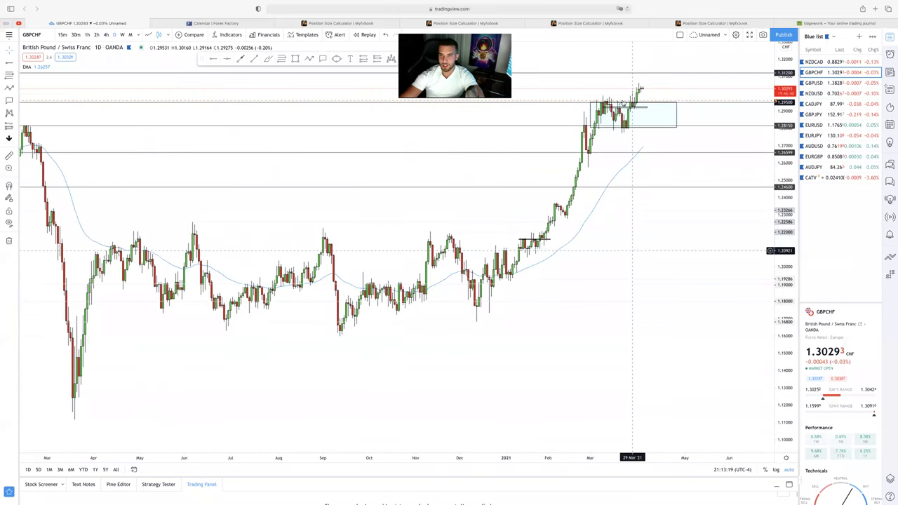
scroll(635, 98, right, 1)
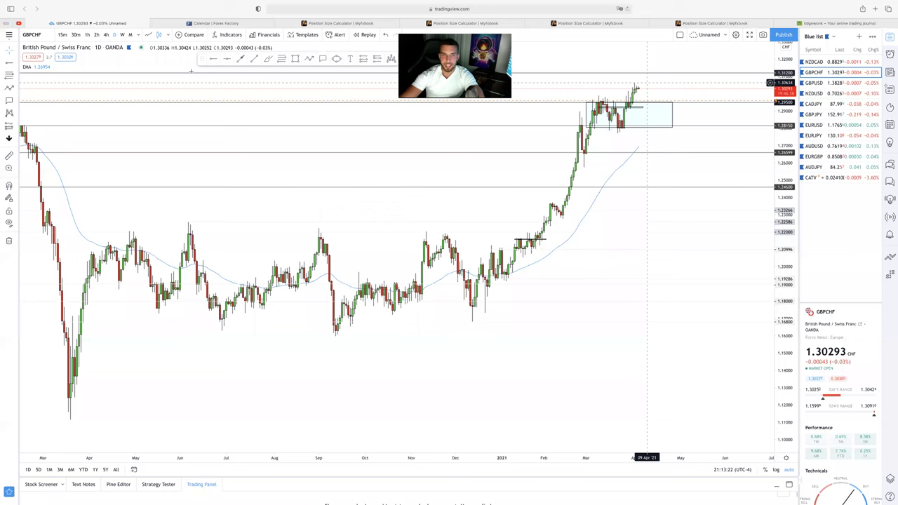
mouse_move(428, 12)
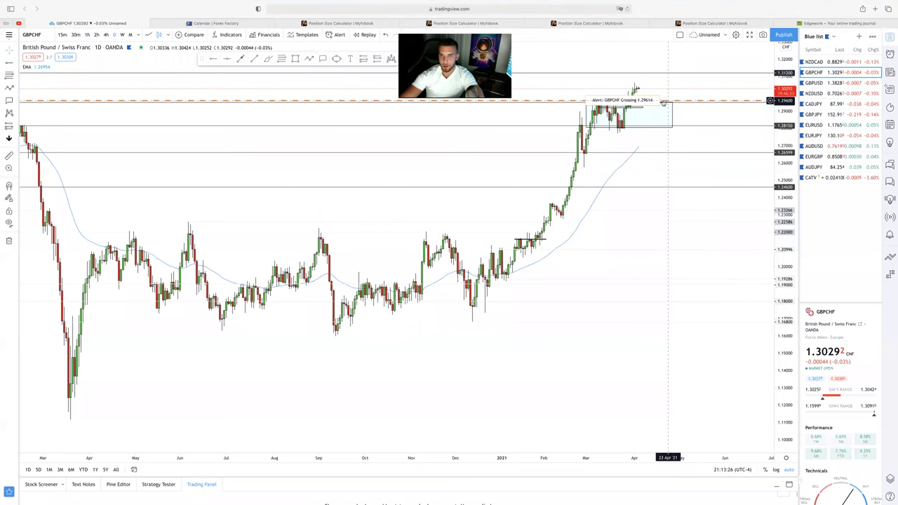
- Draw a Fib retracement from the late-March low near 1.2776 to the high near 1.3059, leaving only the 0.382 and -0.27 levels visible
scroll(640, 159, up, 3)
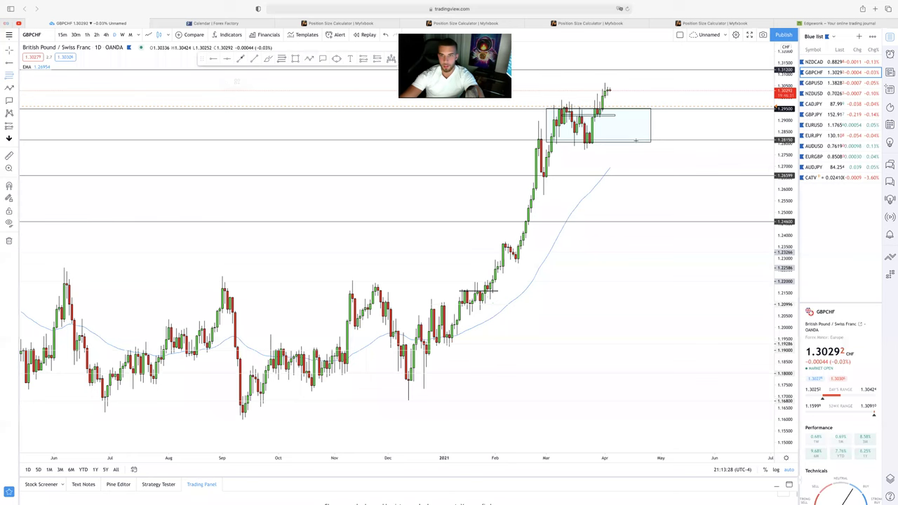
click(645, 84)
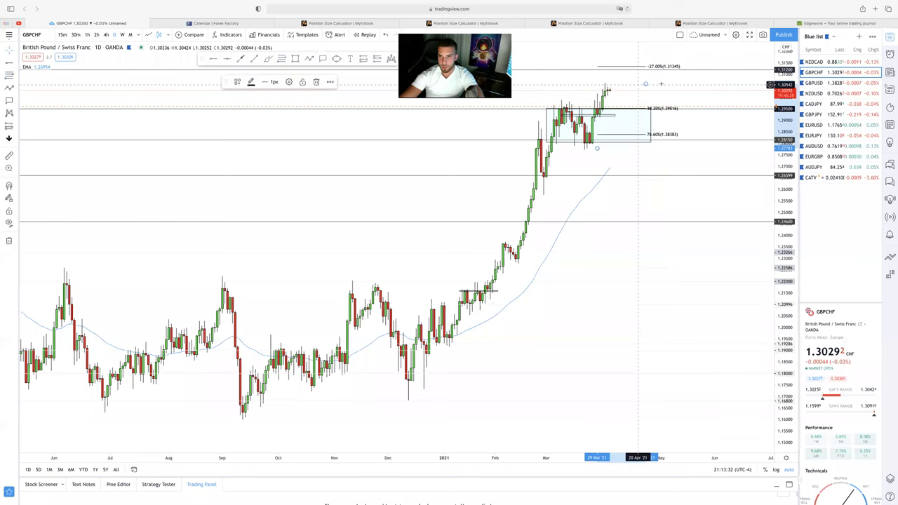
drag(645, 84, 665, 83)
click(457, 192)
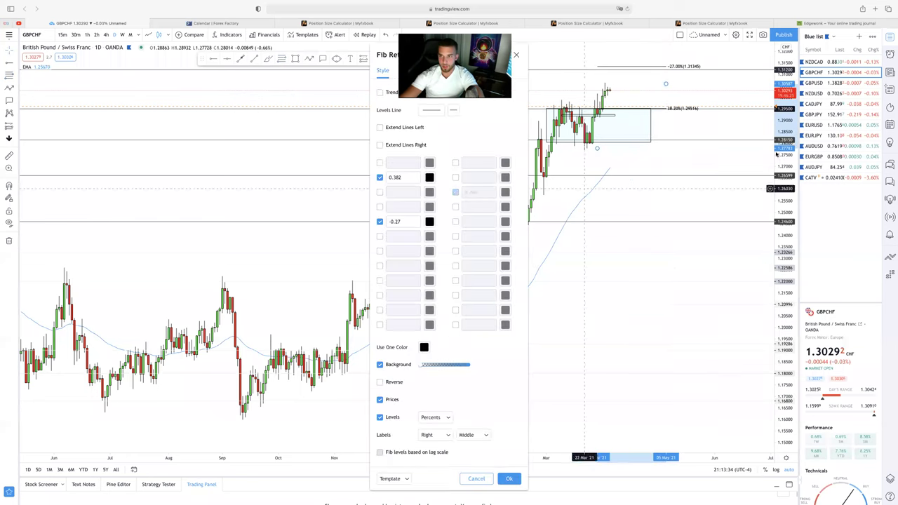
key(Return)
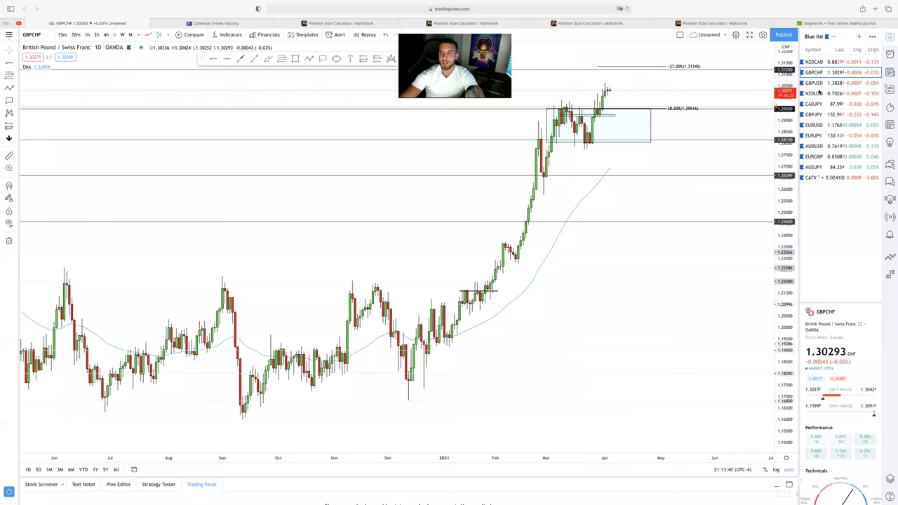
- Switch to GBP/USD and frame its daily candles from December 2020 to April 2021
click(815, 83)
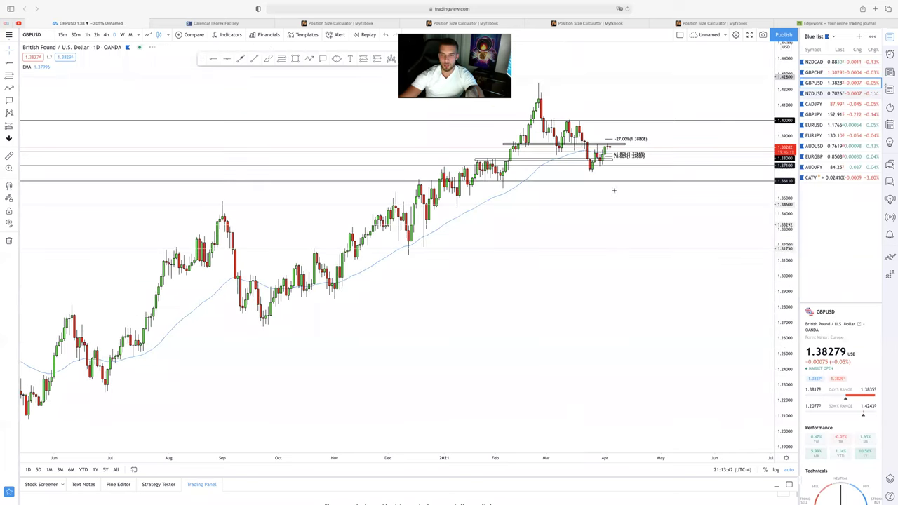
scroll(613, 188, up, 2)
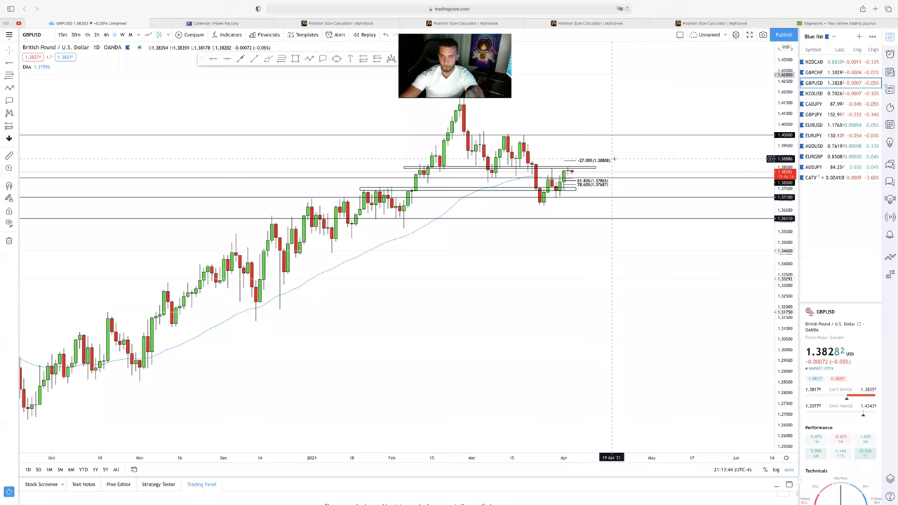
scroll(613, 161, up, 1)
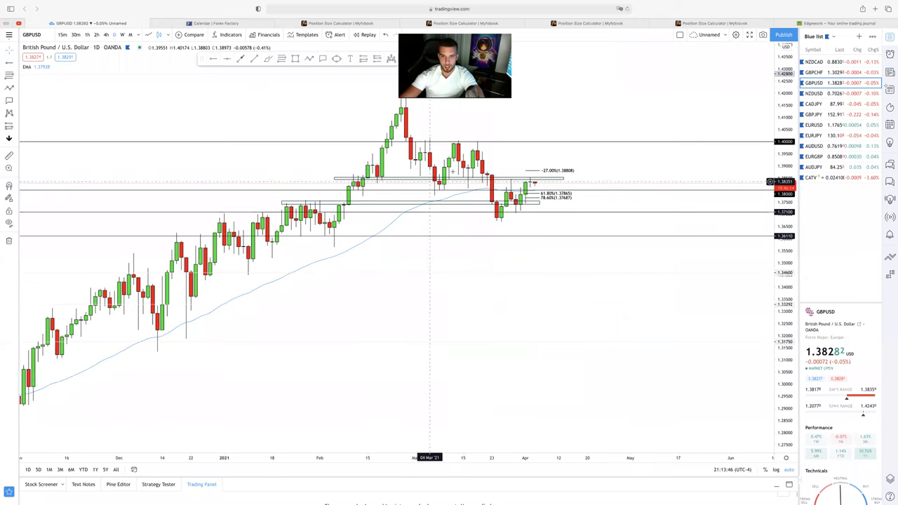
- Switch GBP/USD to the monthly timeframe and sketch a path along the 2020–2021 rising swings up to about 1.44
click(130, 35)
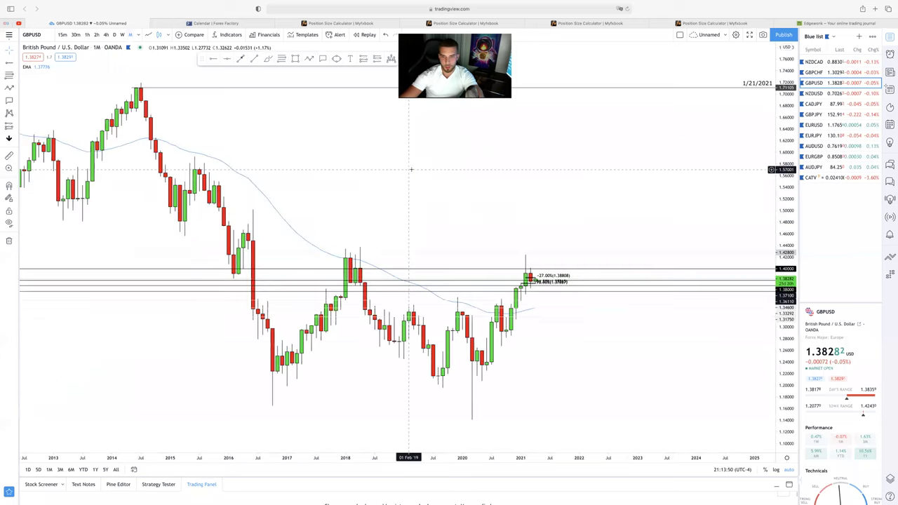
scroll(411, 169, up, 2)
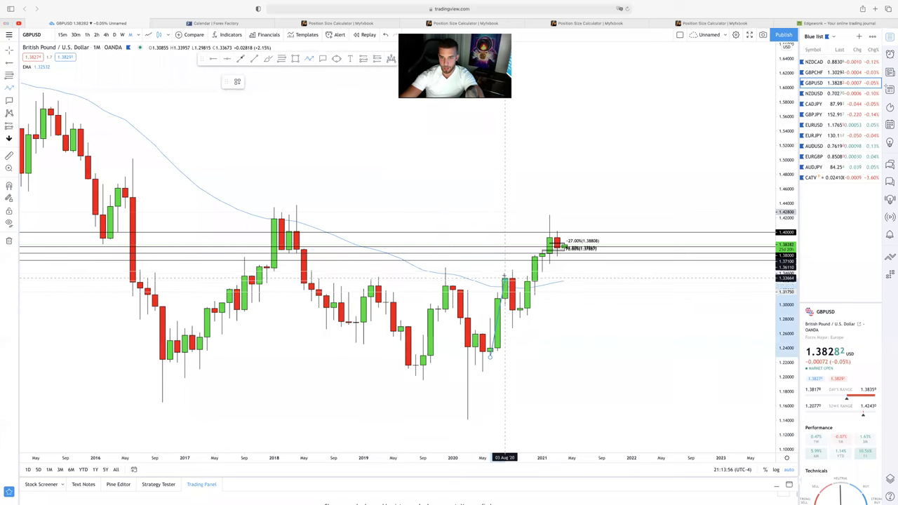
click(505, 277)
click(519, 310)
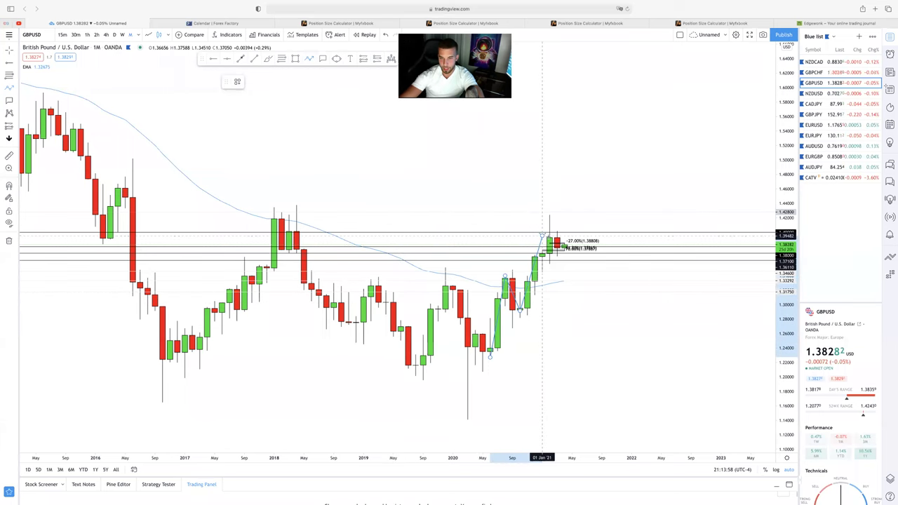
click(558, 252)
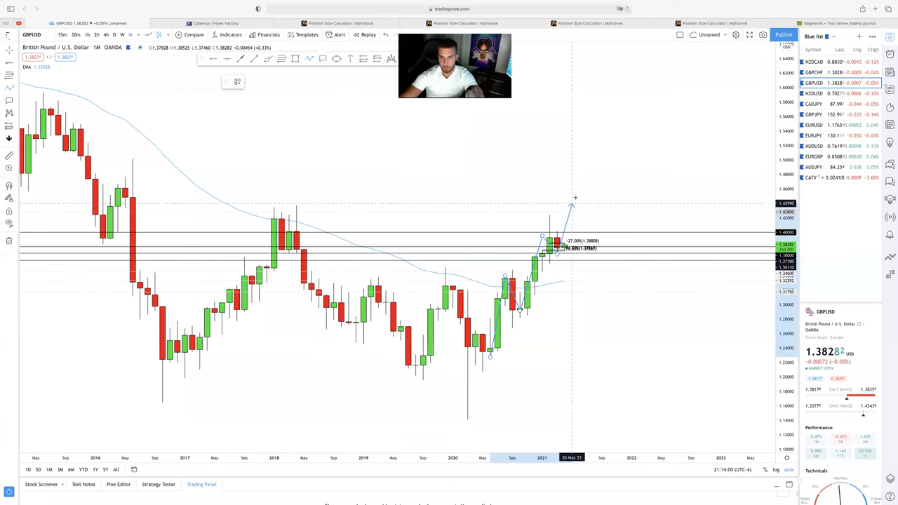
- Switch GBP/USD to the weekly timeframe and examine the rally from June 2020 and the pullback below 1.4000
click(122, 34)
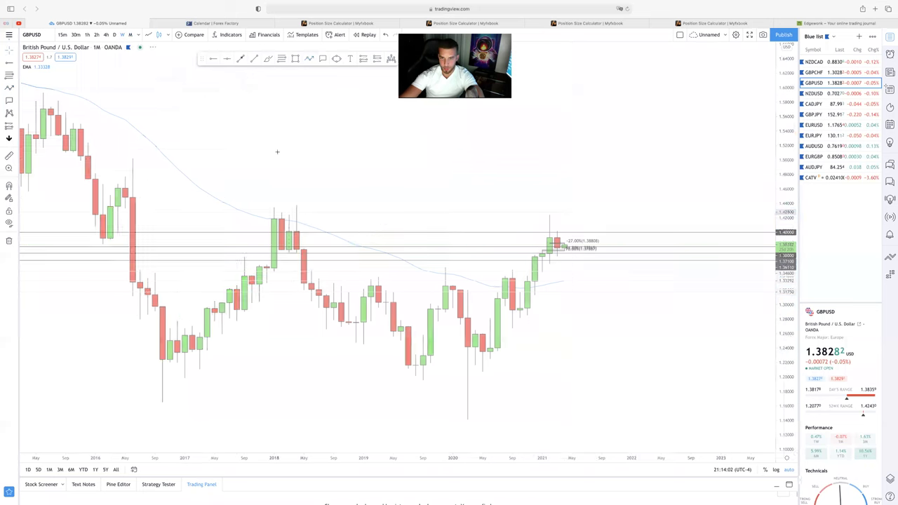
scroll(481, 234, up, 2)
scroll(481, 234, right, 2)
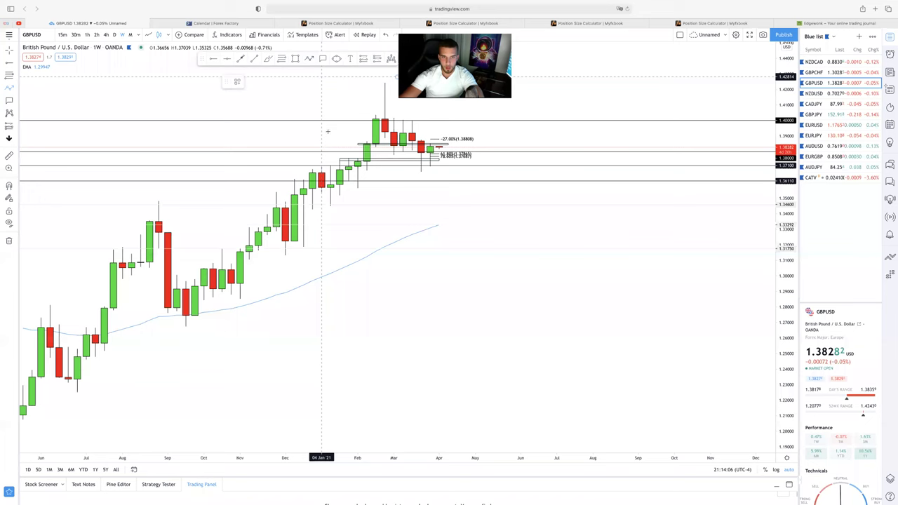
click(339, 90)
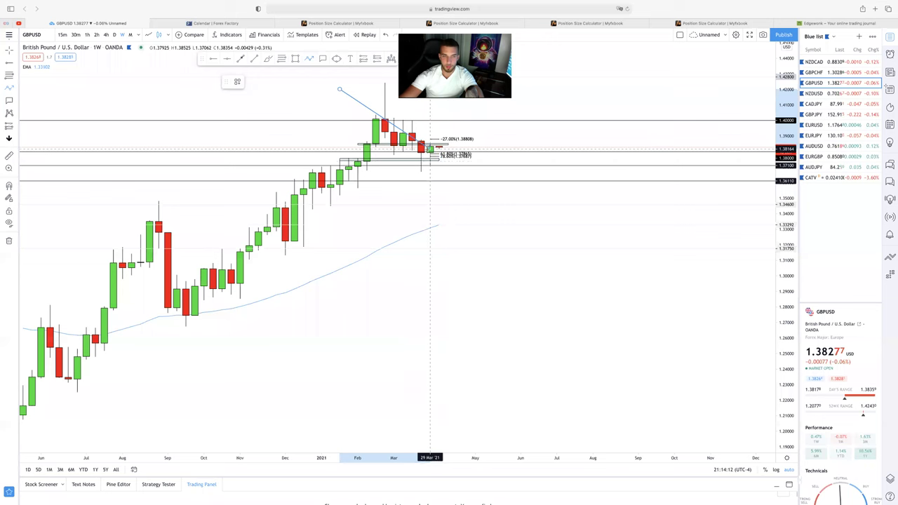
key(Escape)
- On the daily timeframe, sketch a path from the 17 March high through the late-March swings to the 1.3800 level, and discard it
click(115, 35)
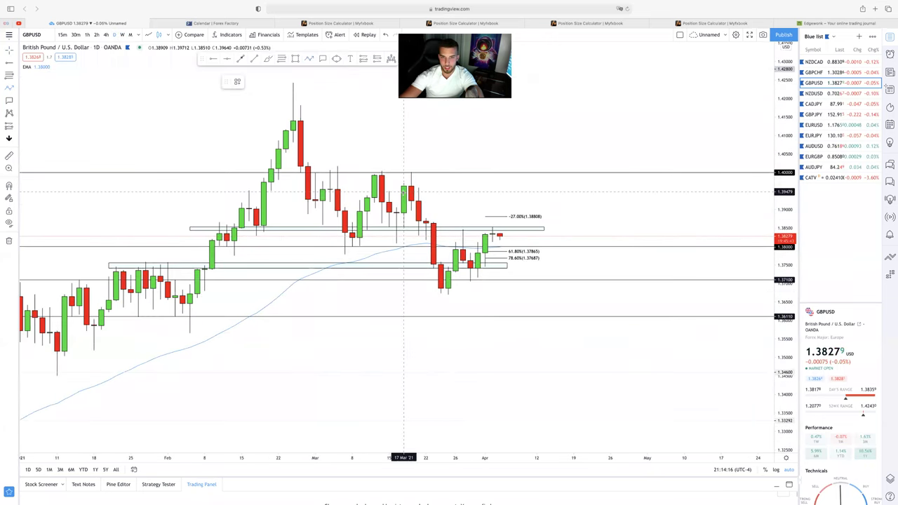
click(404, 188)
click(434, 285)
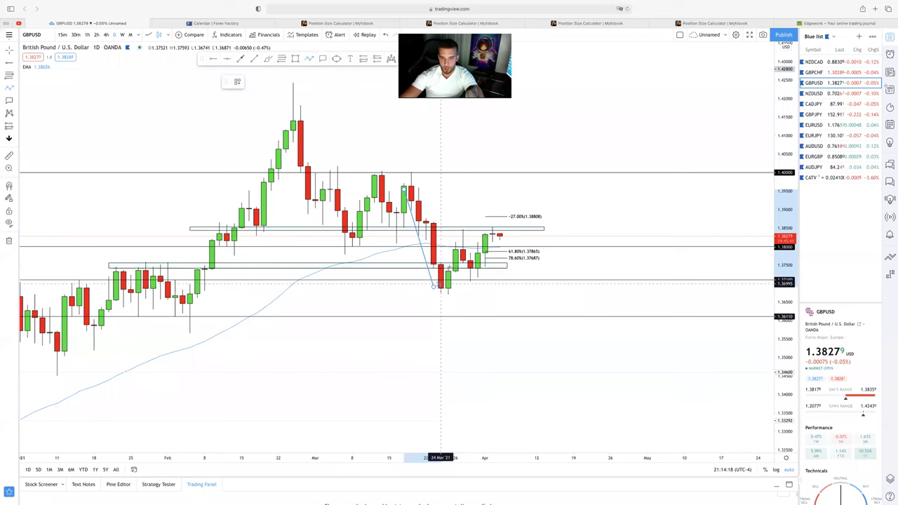
click(470, 268)
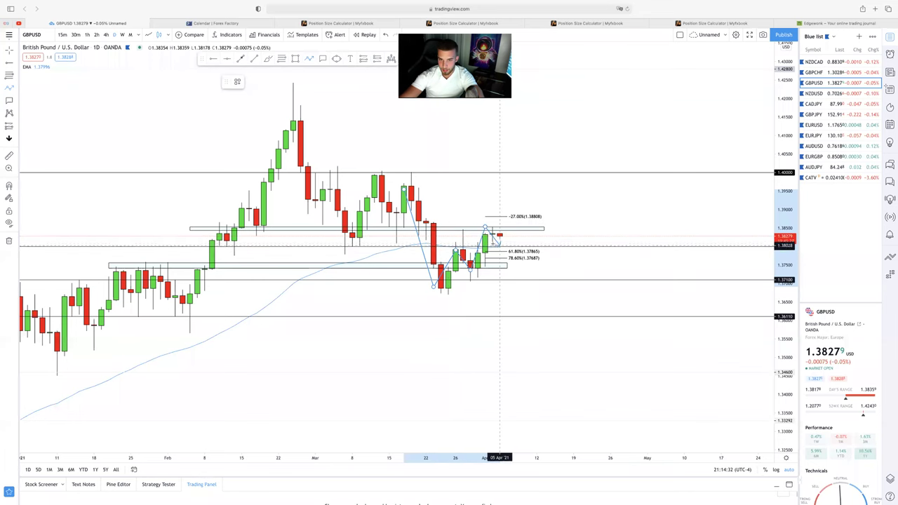
key(Escape)
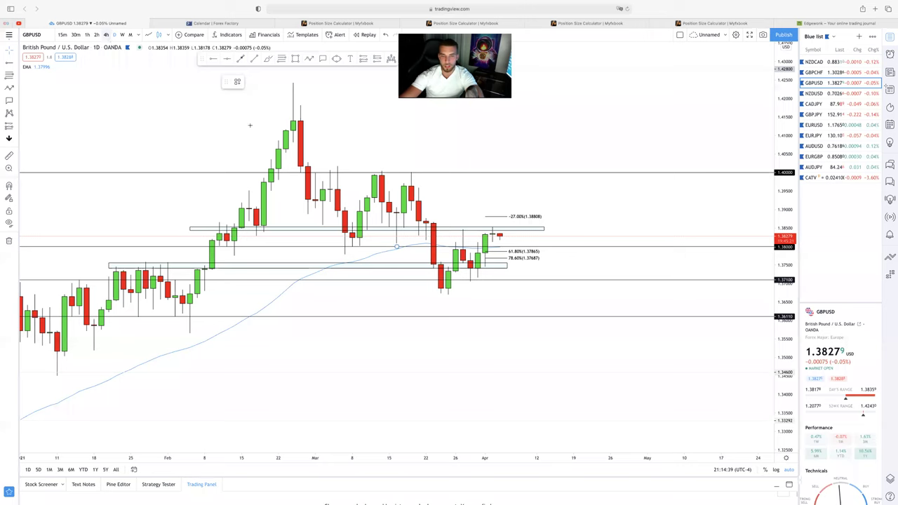
- Switch GBP/USD to the four-hour timeframe and frame the March and early-April candles, discarding the path begun there
scroll(296, 158, down, 10)
scroll(248, 103, up, 1)
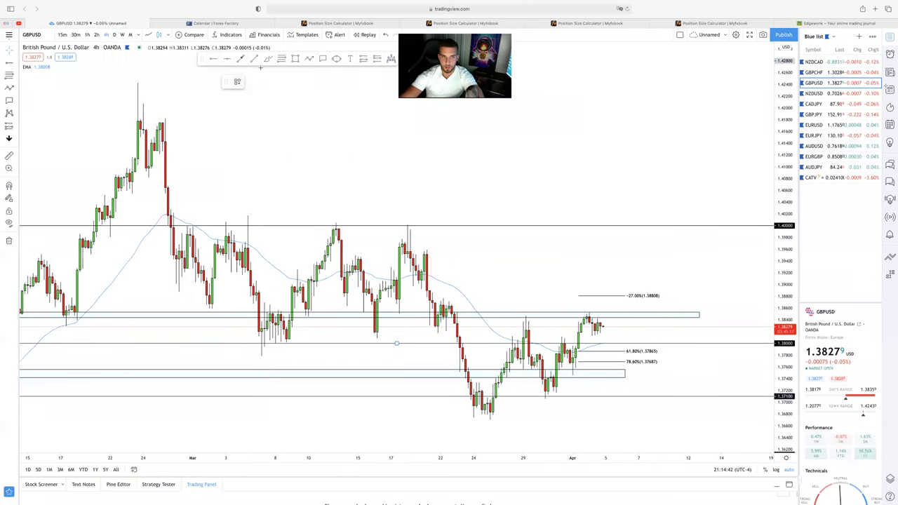
click(372, 147)
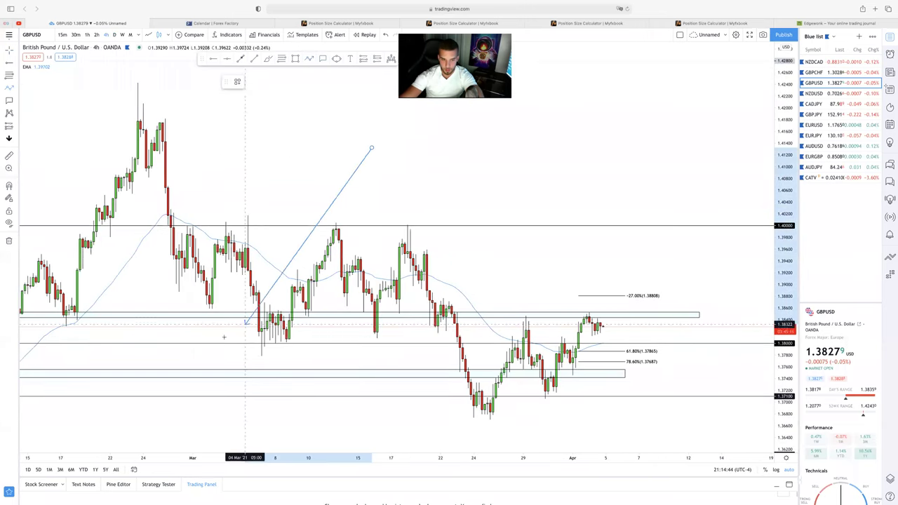
scroll(531, 341, up, 2)
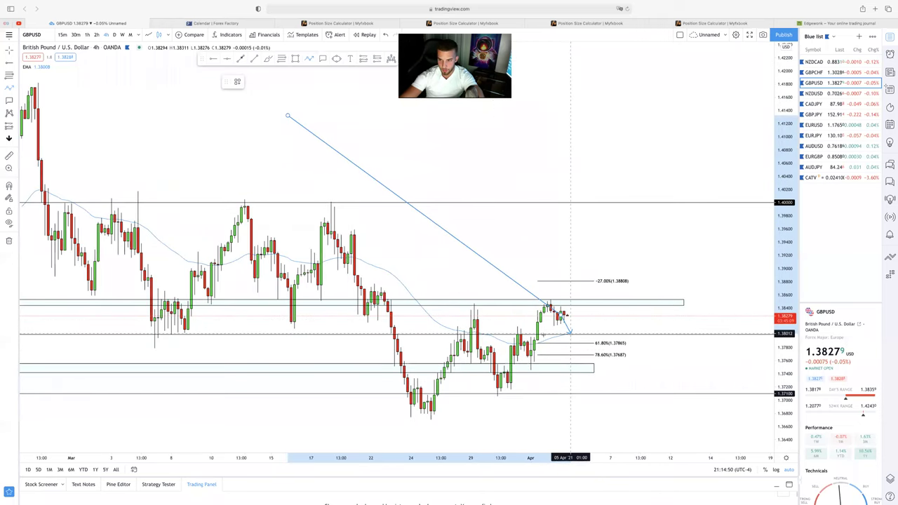
key(Escape)
- Re-anchor the GBP/USD Fib retracement from the 1 April low at about 1.3745 to the high at about 1.3853
click(591, 343)
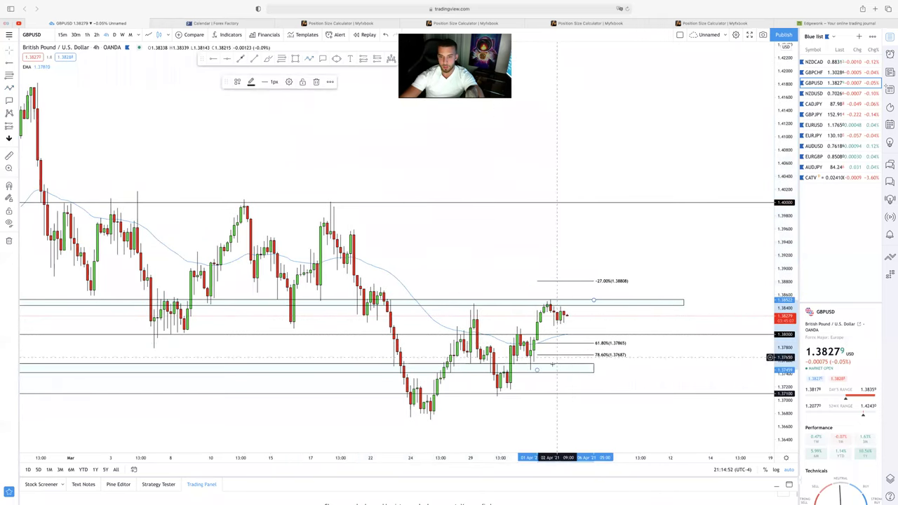
drag(537, 369, 516, 398)
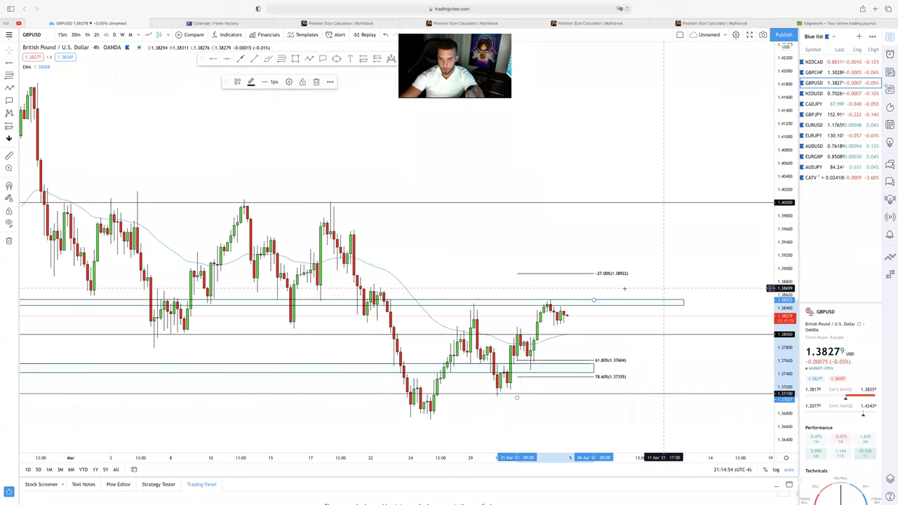
drag(595, 300, 580, 323)
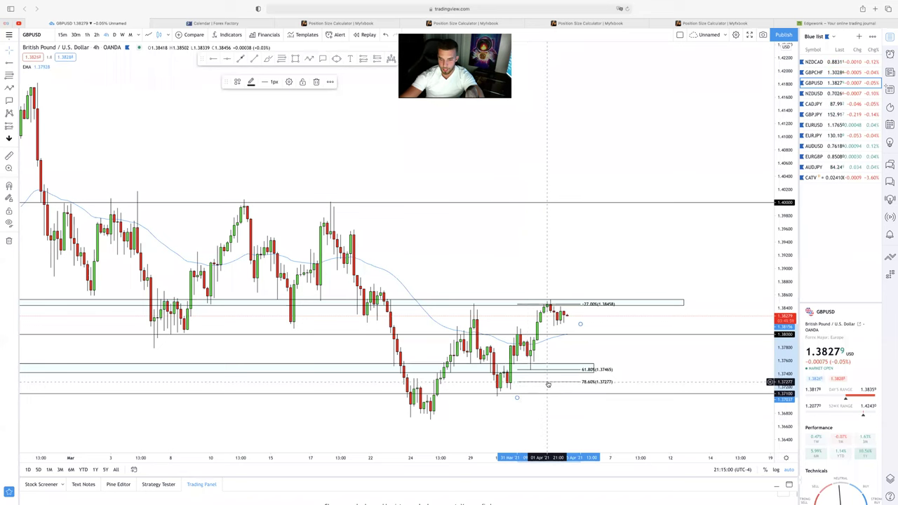
drag(547, 381, 531, 369)
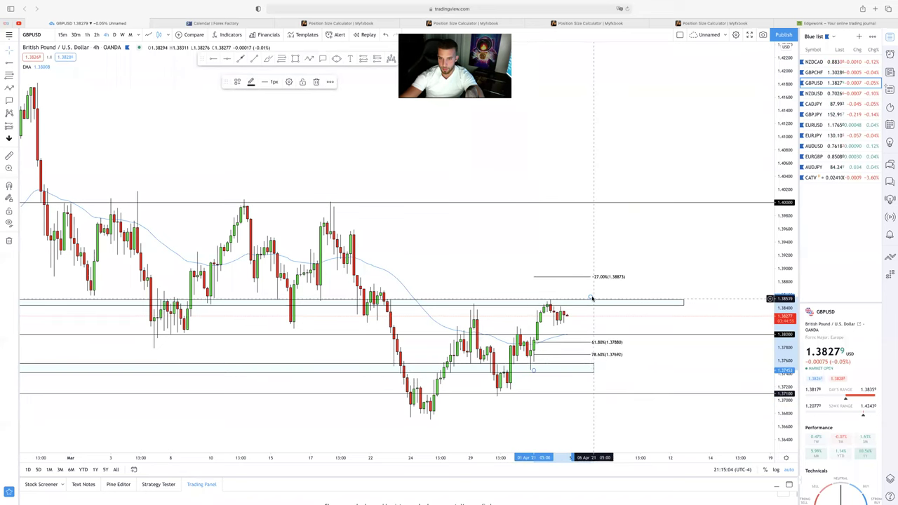
drag(590, 297, 603, 301)
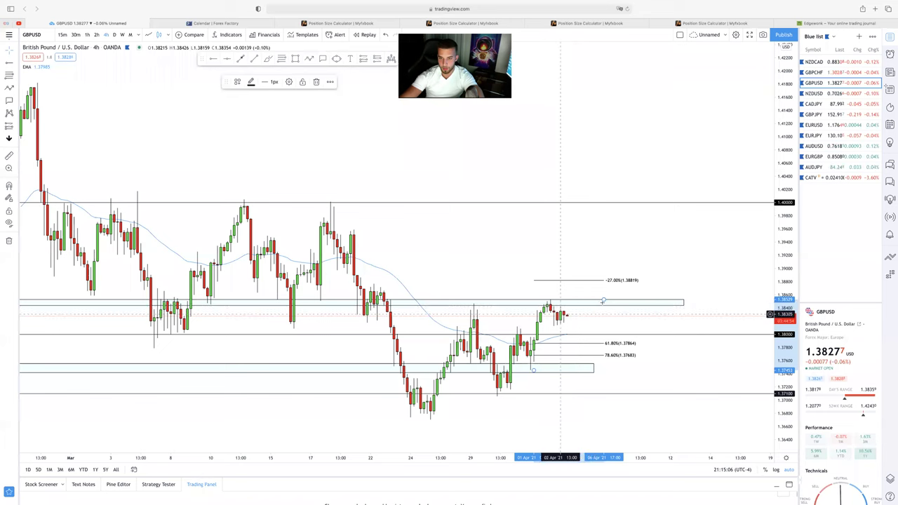
- Hide the 0.786 level of the GBP/USD Fib retracement and show the 0.5 level beside 0.618 and -0.27
double_click(603, 301)
click(455, 191)
click(571, 316)
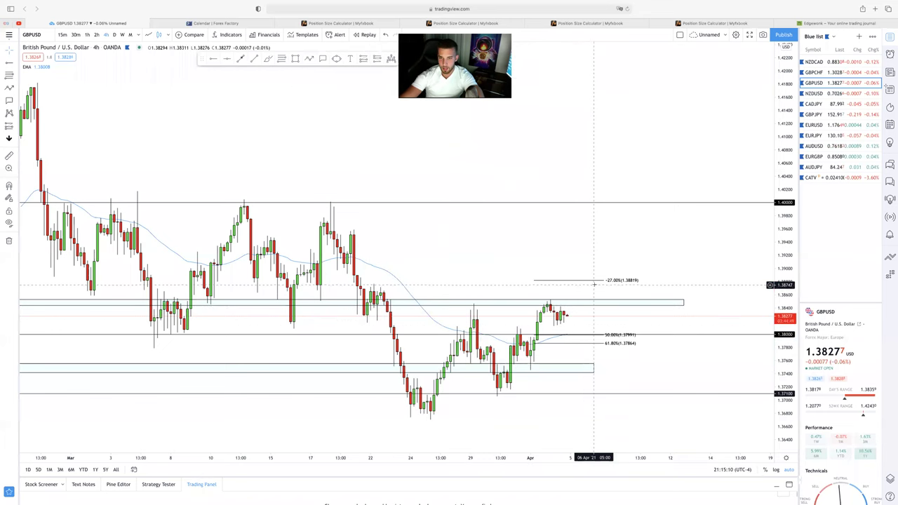
- Switch GBP/USD back to the daily timeframe and frame the candles from November 2020 to April 2021
click(114, 35)
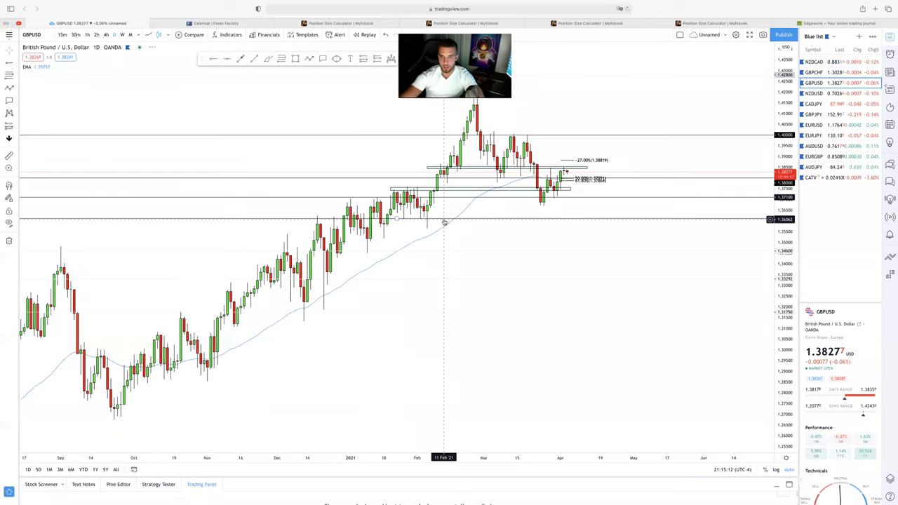
scroll(443, 223, up, 2)
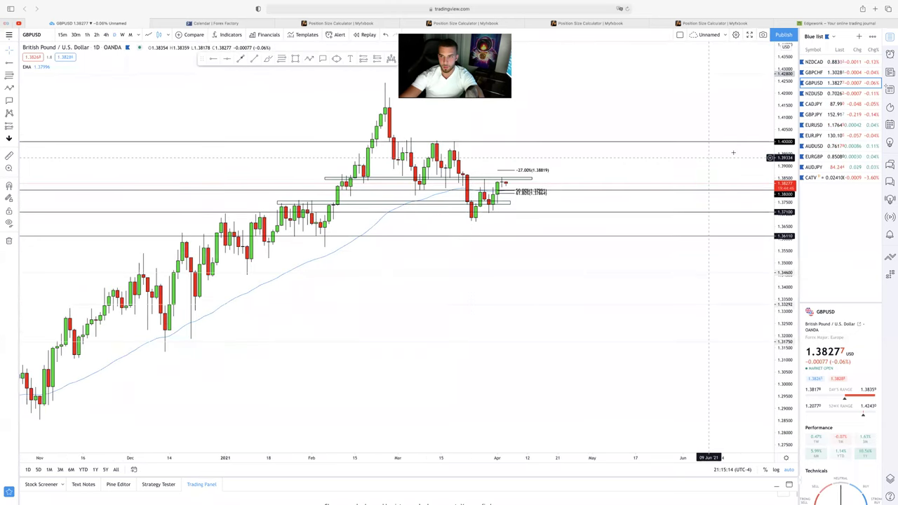
click(310, 60)
click(519, 126)
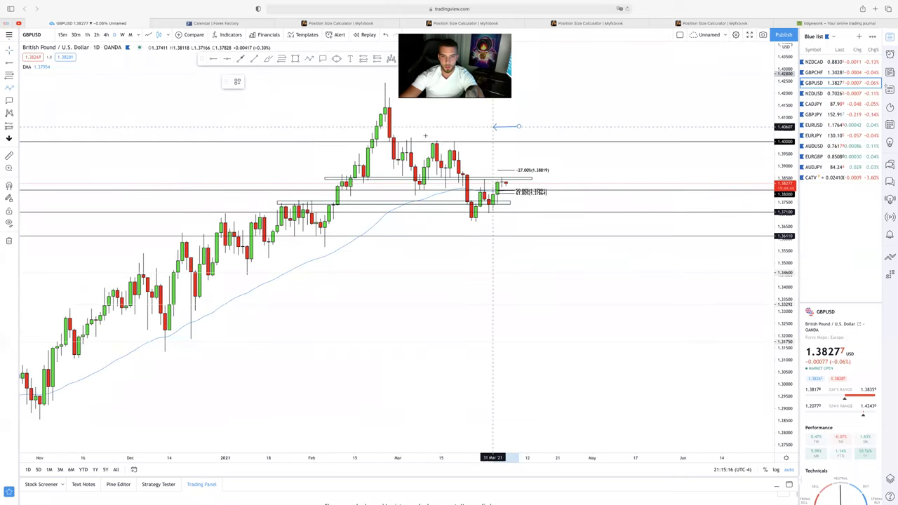
key(Escape)
- Add a price alert on the daily GBP/USD chart at the 1.38000 level
scroll(537, 150, up, 1)
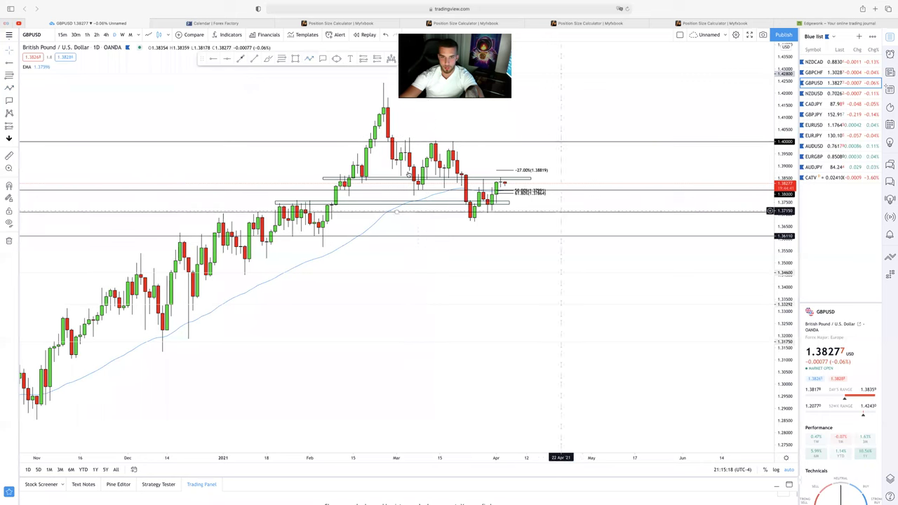
scroll(499, 198, up, 2)
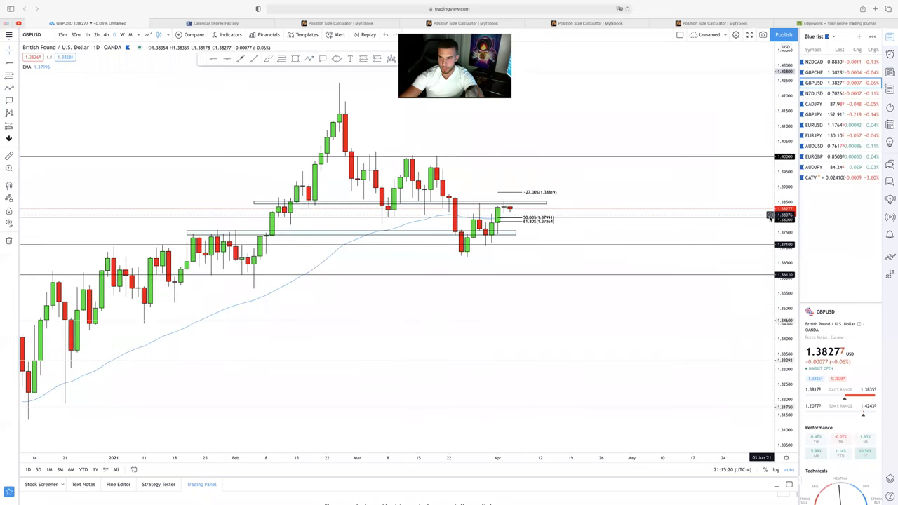
click(770, 217)
key(Escape)
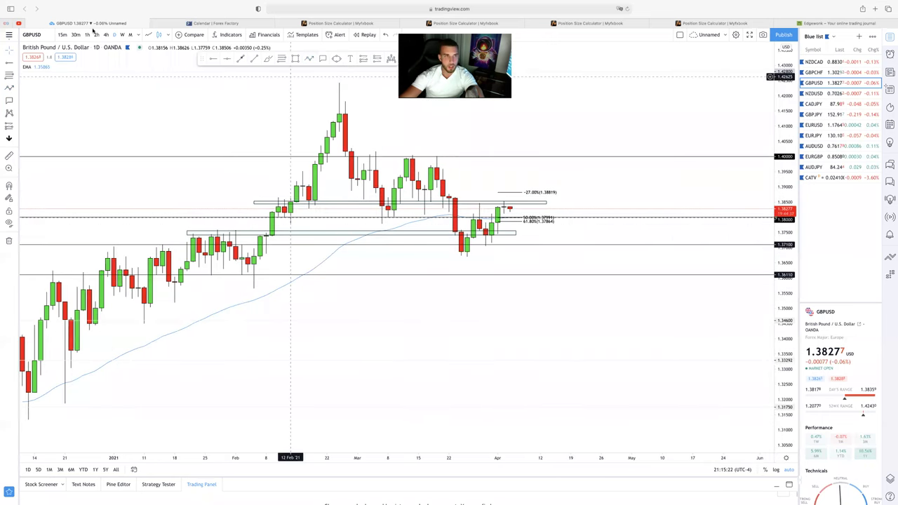
- Switch GBP/USD to the four-hour timeframe and frame the candles from February to early April 2021
click(106, 34)
scroll(576, 216, down, 3)
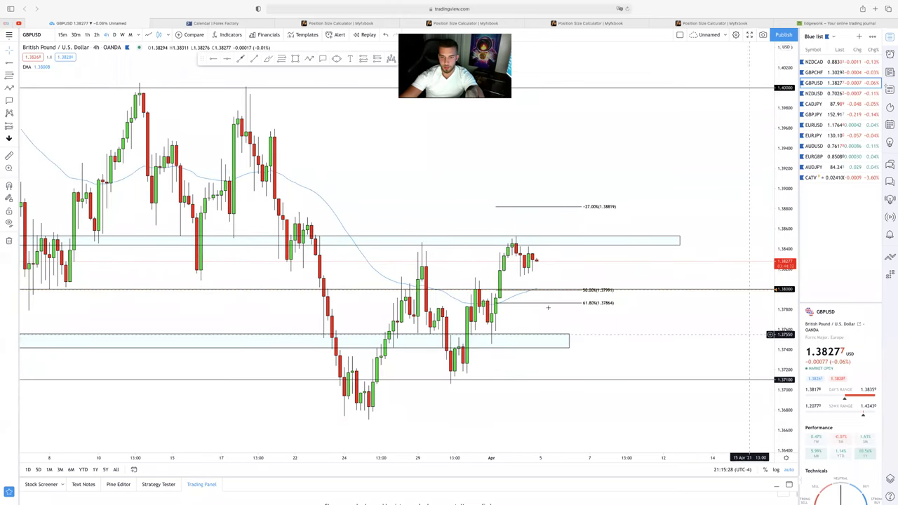
scroll(601, 310, down, 3)
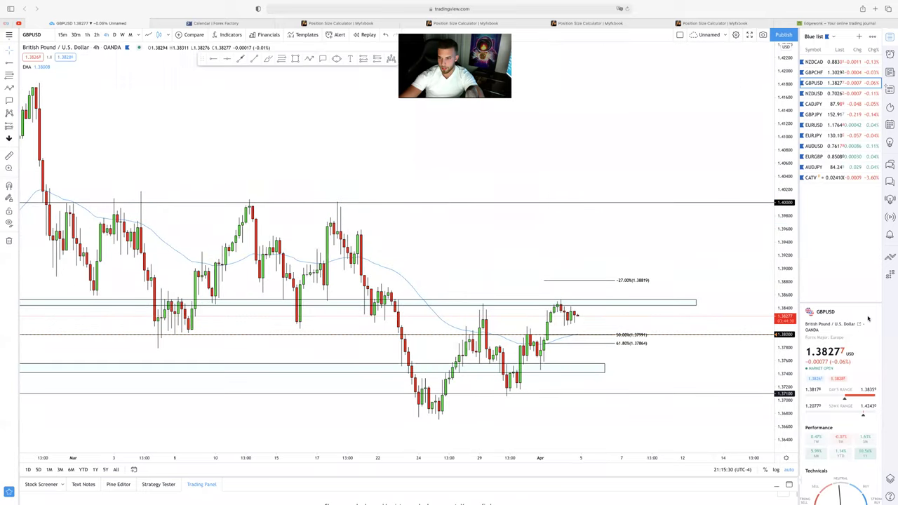
scroll(581, 356, down, 4)
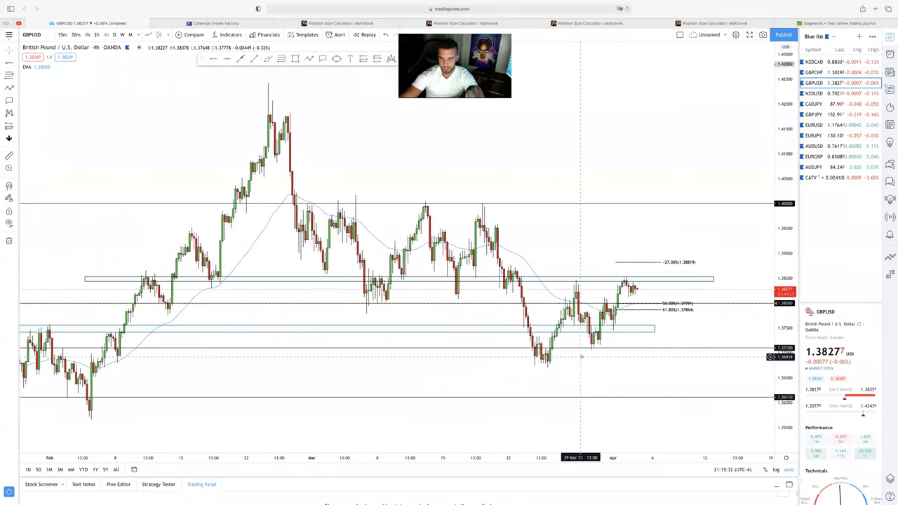
scroll(580, 357, down, 1)
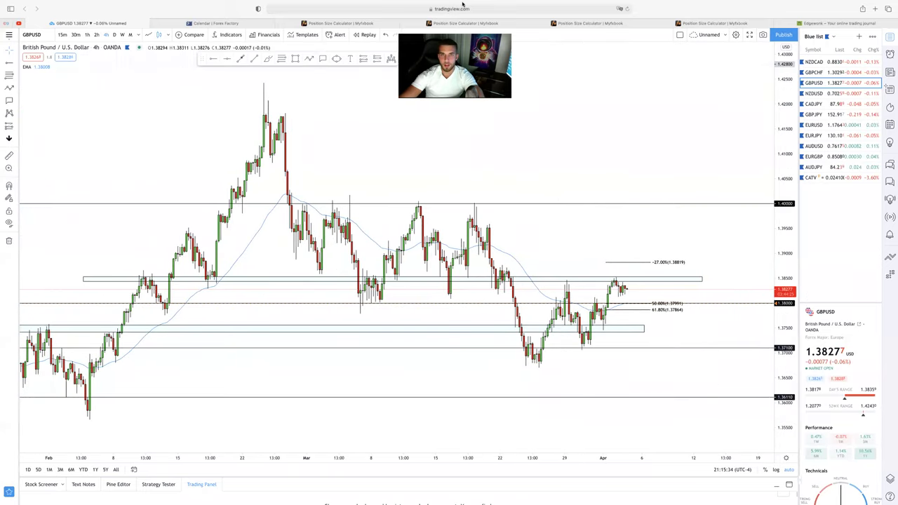